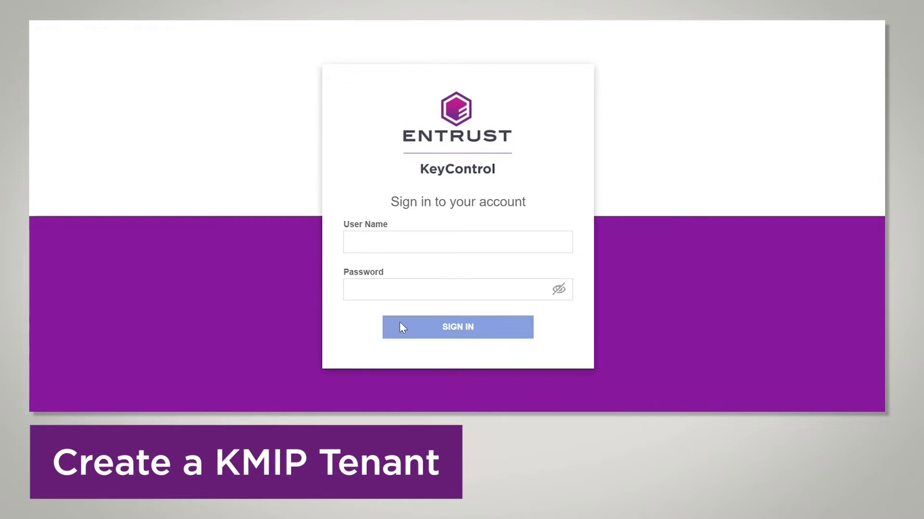
- Sign in to KeyControl with the security administrator's user name and password
text(secroot)
double_click(385, 241)
key(Tab)
text(•••••••••••)
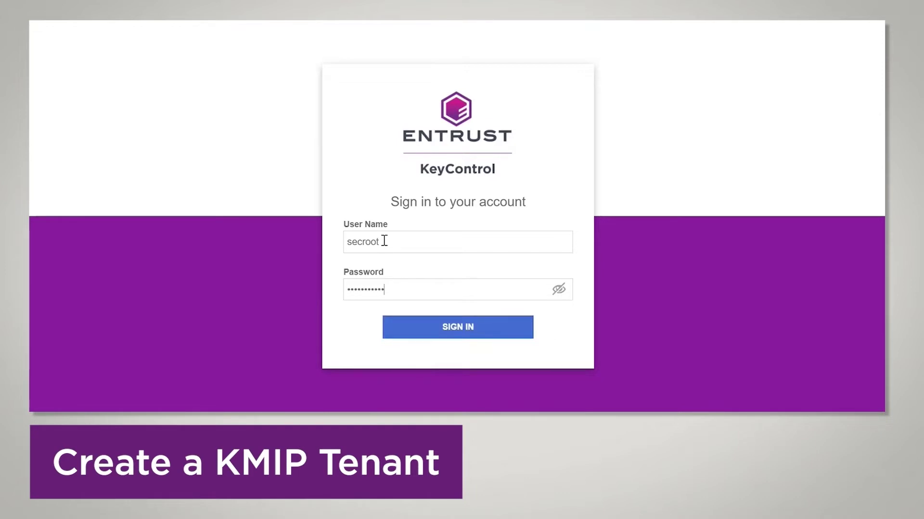
key(Return)
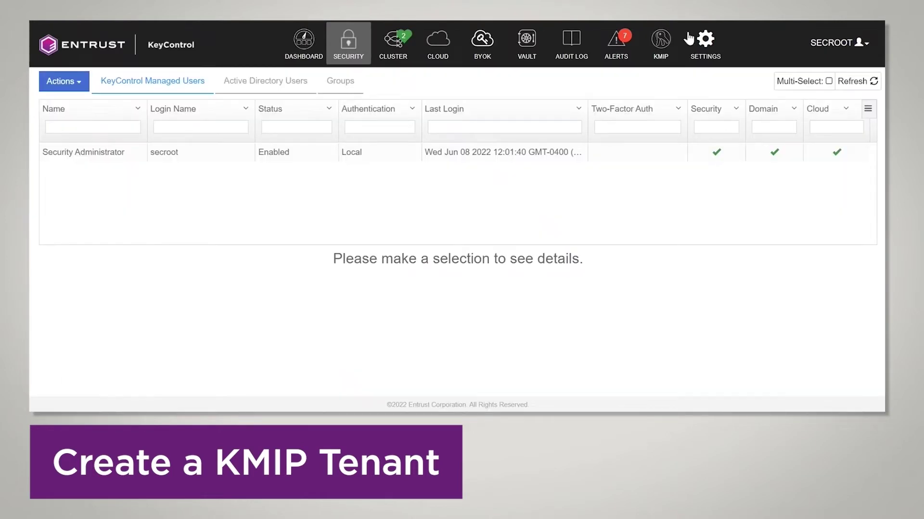
- Open KMIP, review its Settings, then return to Tenants and bring up the Actions menu
click(665, 41)
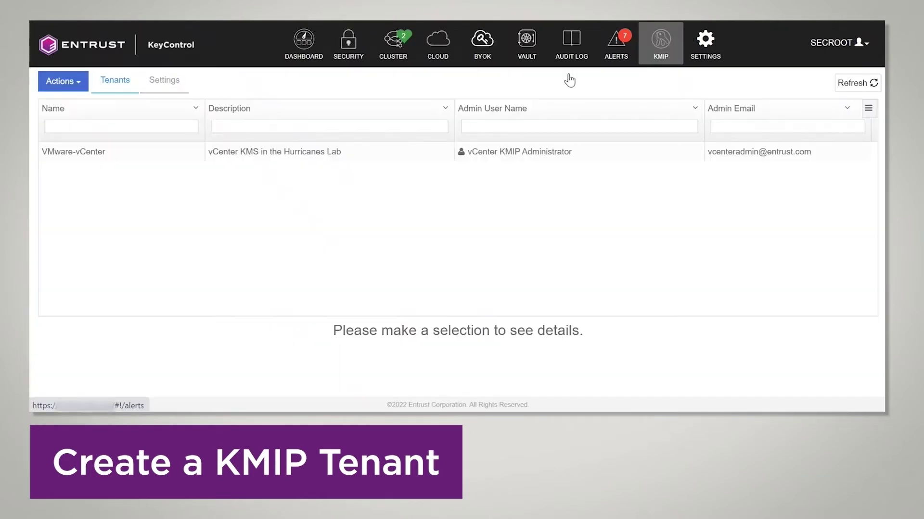
click(160, 81)
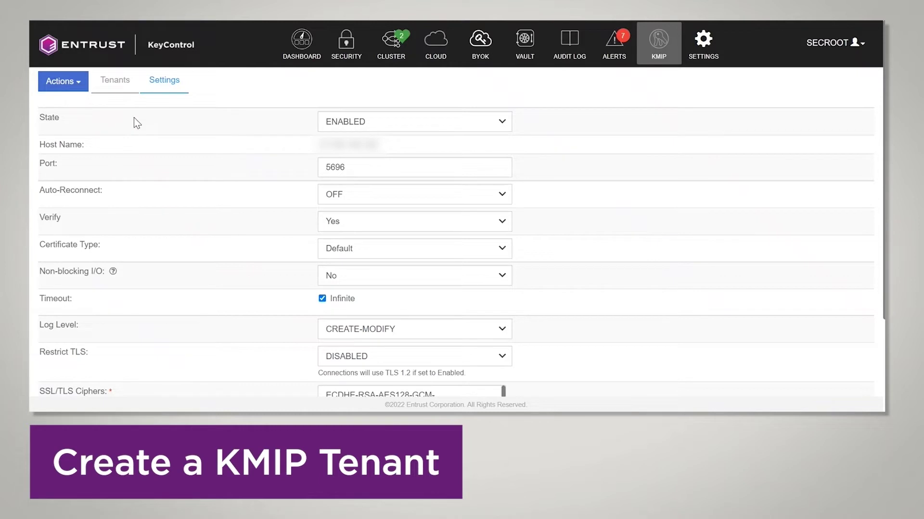
click(120, 84)
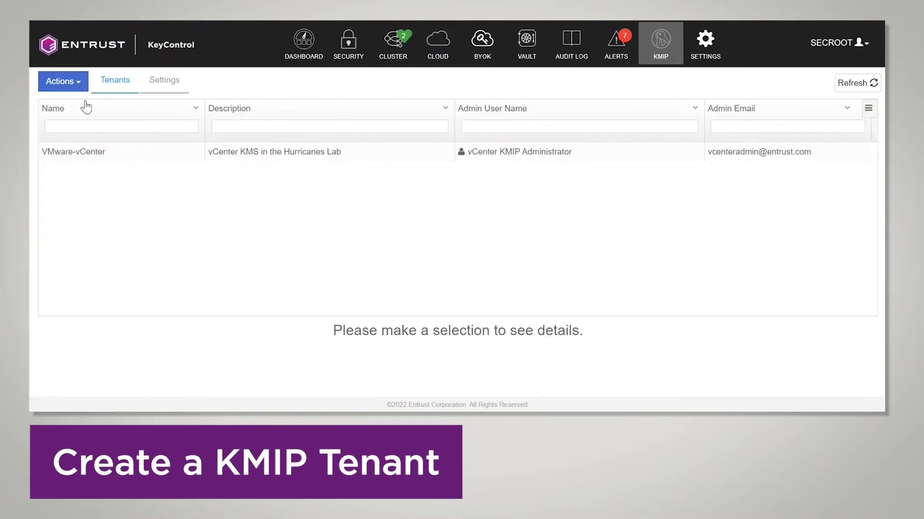
click(78, 87)
- Start a KMIP tenant named vCenterDemo using Local User Authentication, then continue to the Admin step
click(84, 100)
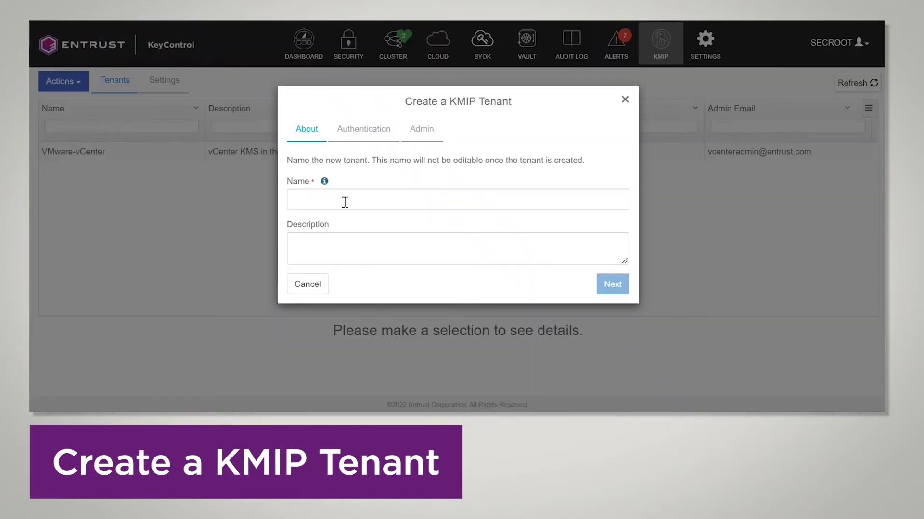
click(345, 201)
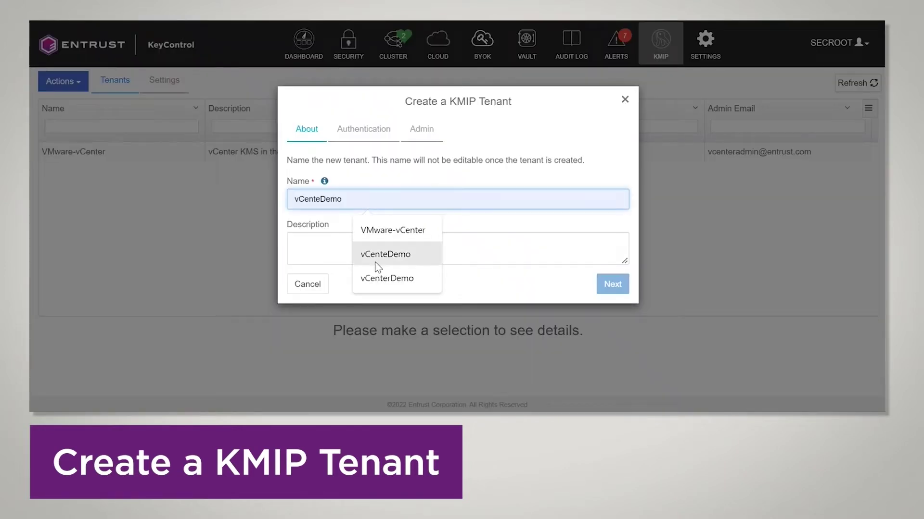
click(385, 283)
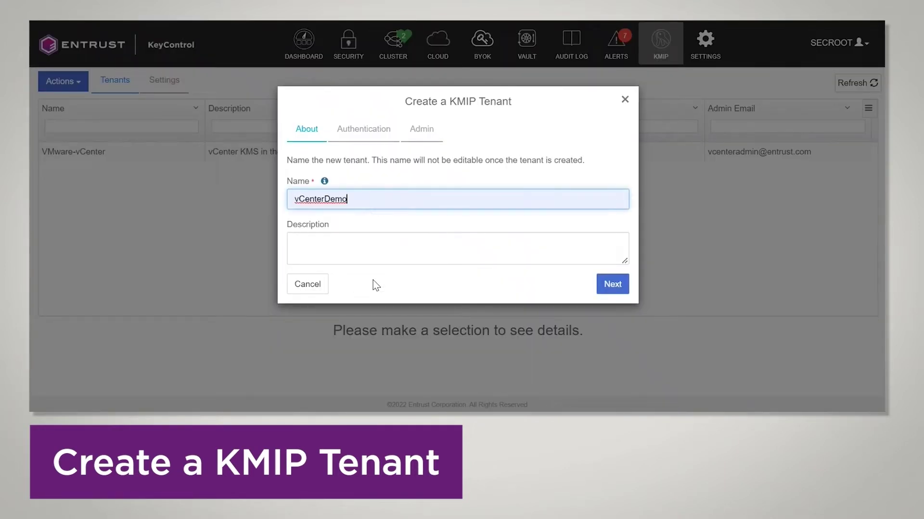
click(315, 252)
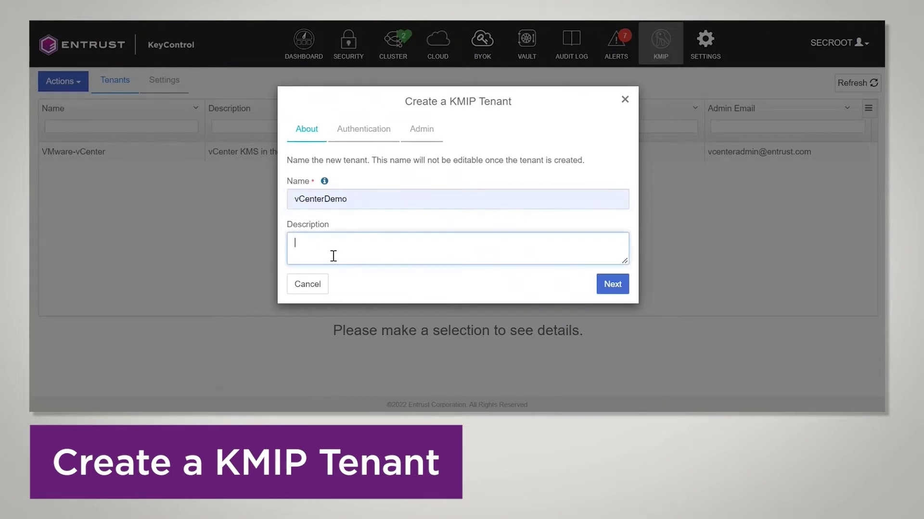
click(613, 285)
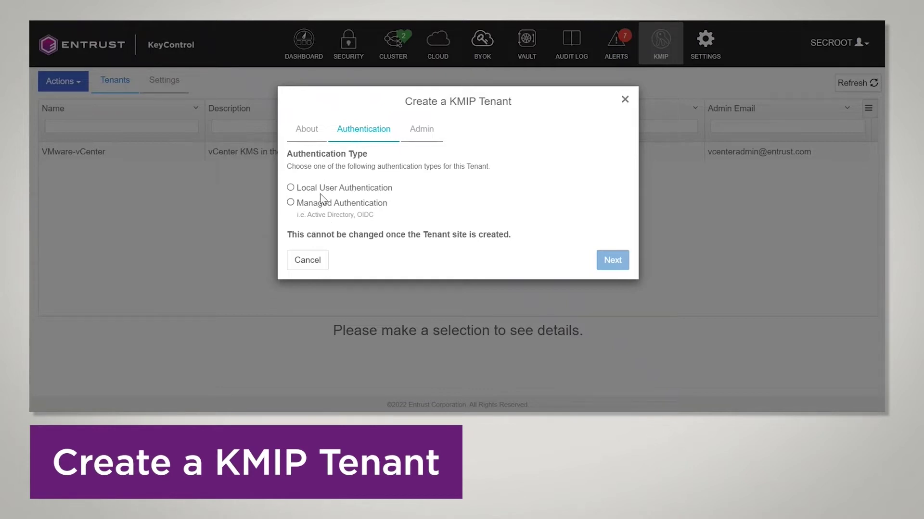
click(291, 187)
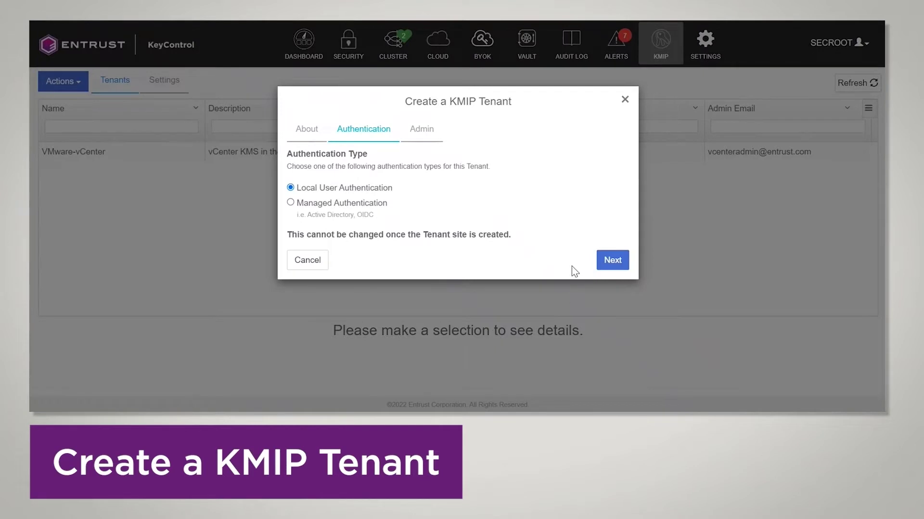
click(611, 260)
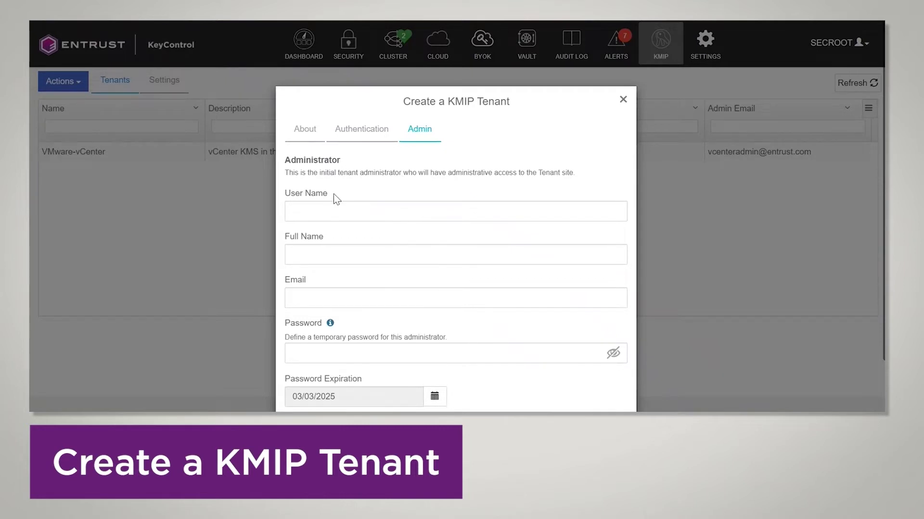
- Enter the tenant administrator's user name, full name, e-mail and temporary password
click(321, 210)
click(368, 242)
click(321, 255)
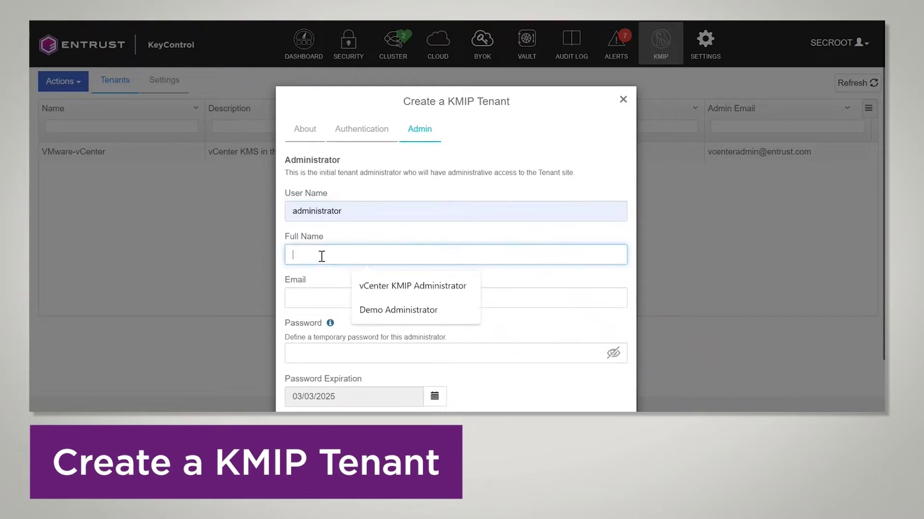
click(394, 312)
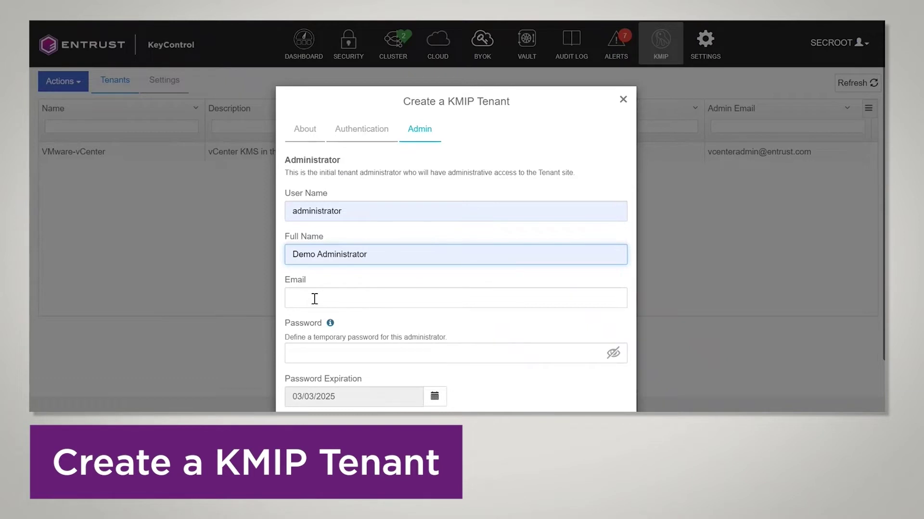
click(314, 299)
click(347, 334)
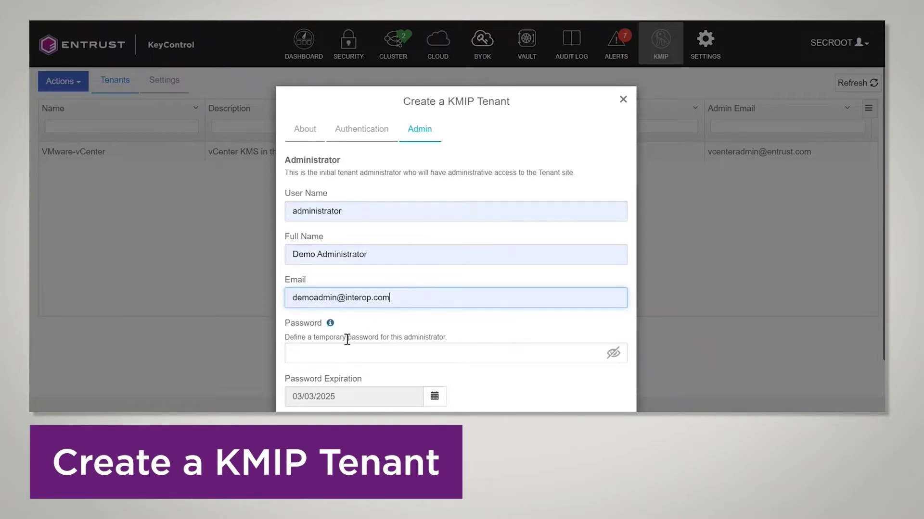
scroll(440, 327, down, 2)
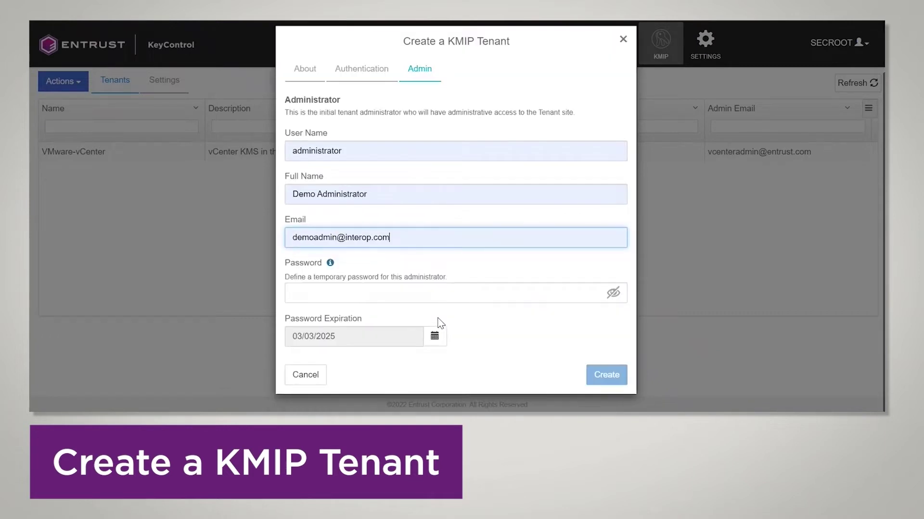
click(325, 289)
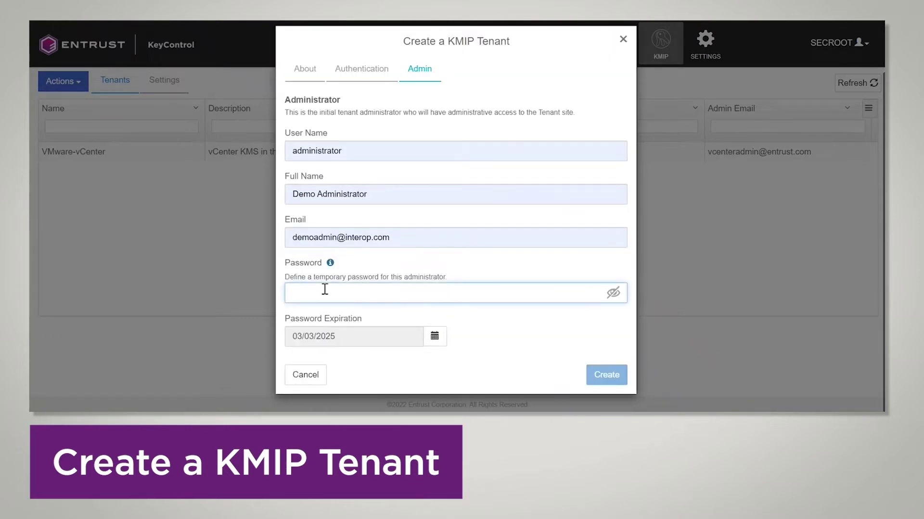
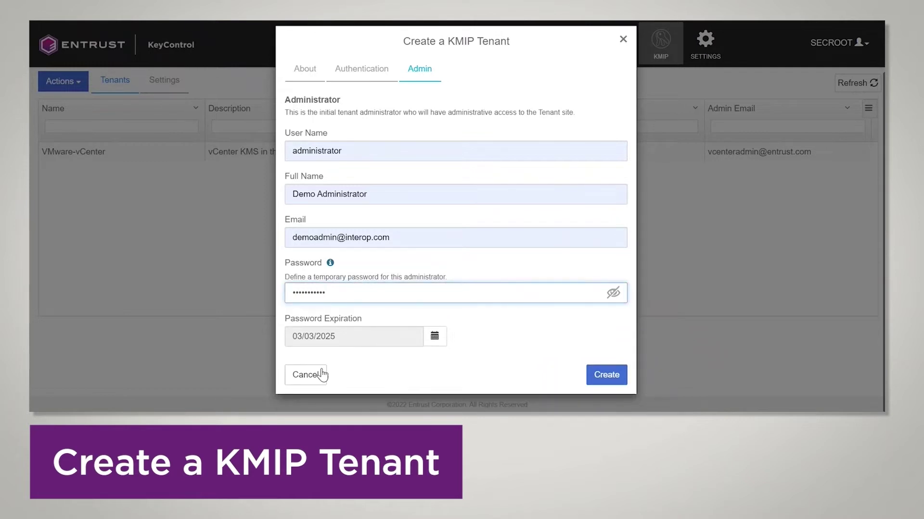
- Set the password expiration to 05/31/2023 and create the vCenterDemo tenant
click(434, 337)
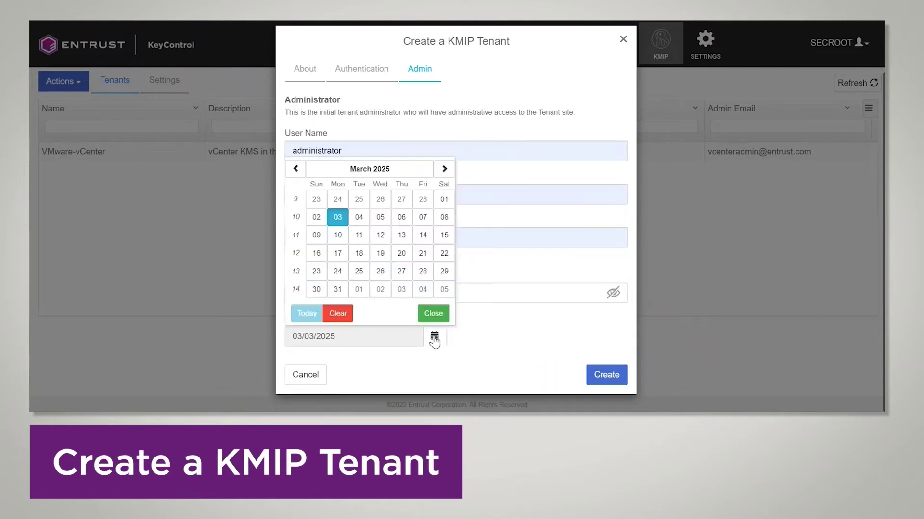
click(296, 169)
click(297, 169)
double_click(296, 168)
double_click(296, 169)
double_click(296, 169)
click(296, 169)
double_click(295, 169)
click(296, 169)
click(296, 169)
double_click(296, 169)
triple_click(296, 169)
triple_click(296, 169)
click(296, 168)
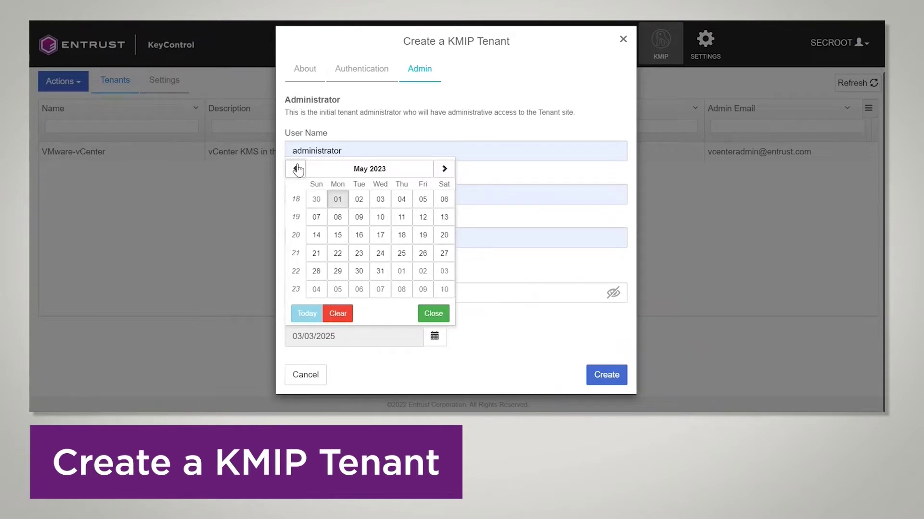
click(380, 270)
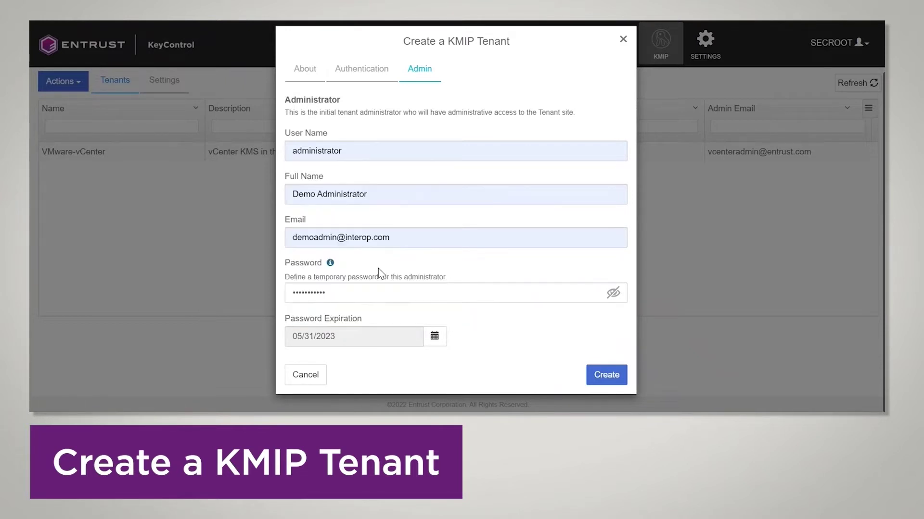
click(613, 377)
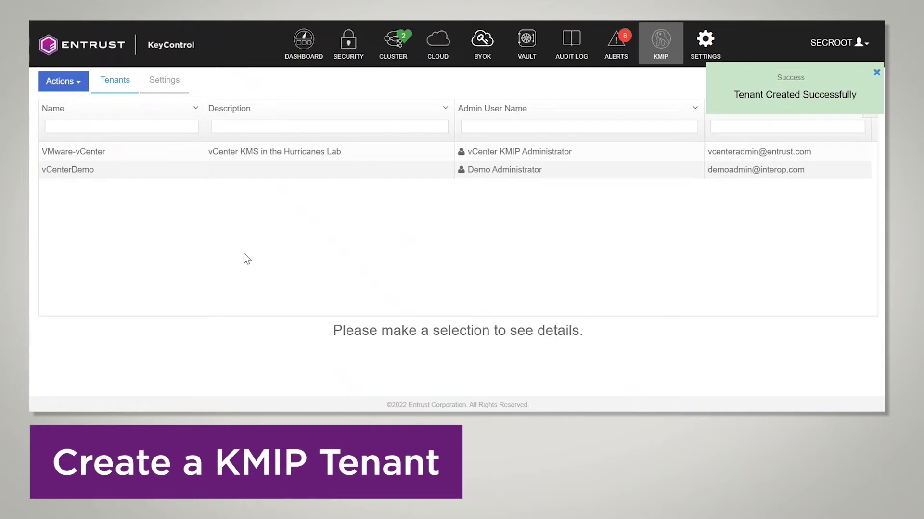
- Show the vCenterDemo tenant's details and copy its Tenant Login URL
click(79, 171)
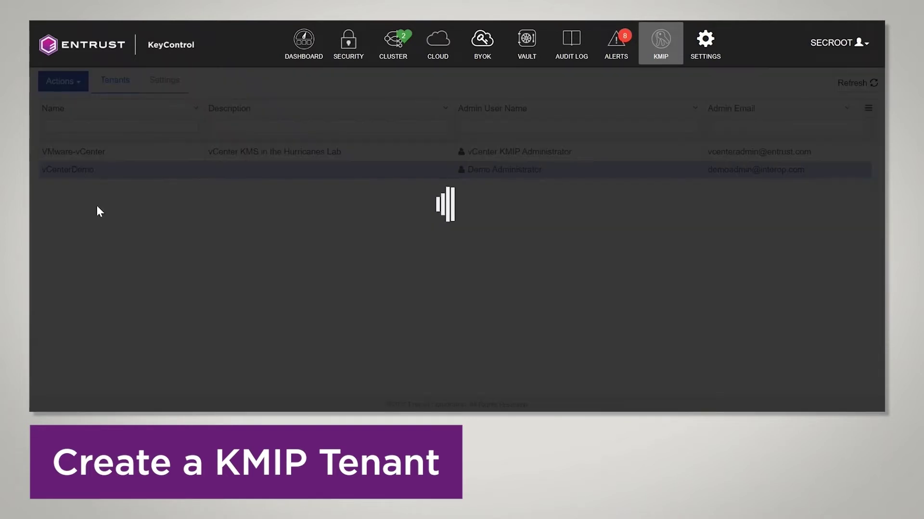
scroll(436, 288, down, 3)
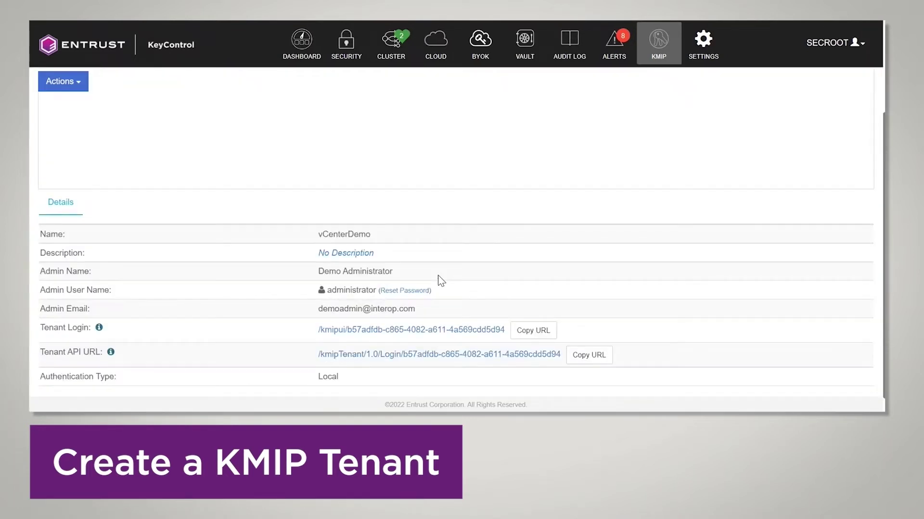
scroll(145, 158, up, 3)
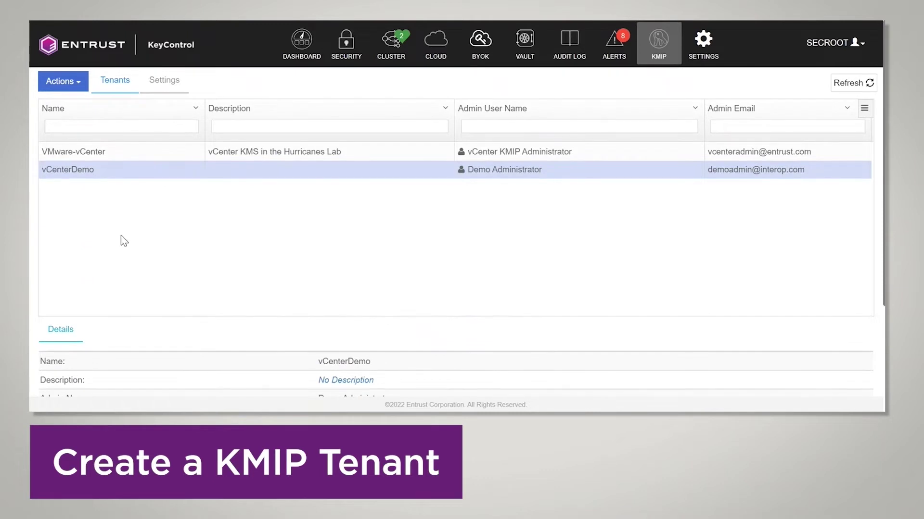
scroll(120, 236, down, 3)
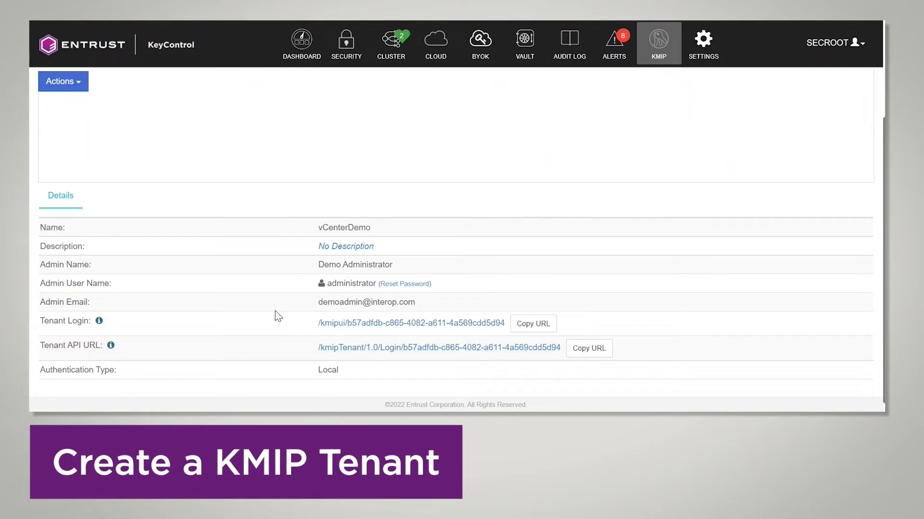
click(534, 330)
- Load the copied tenant login URL in a new tab and enter the tenant administrator's credentials
key(ctrl+t)
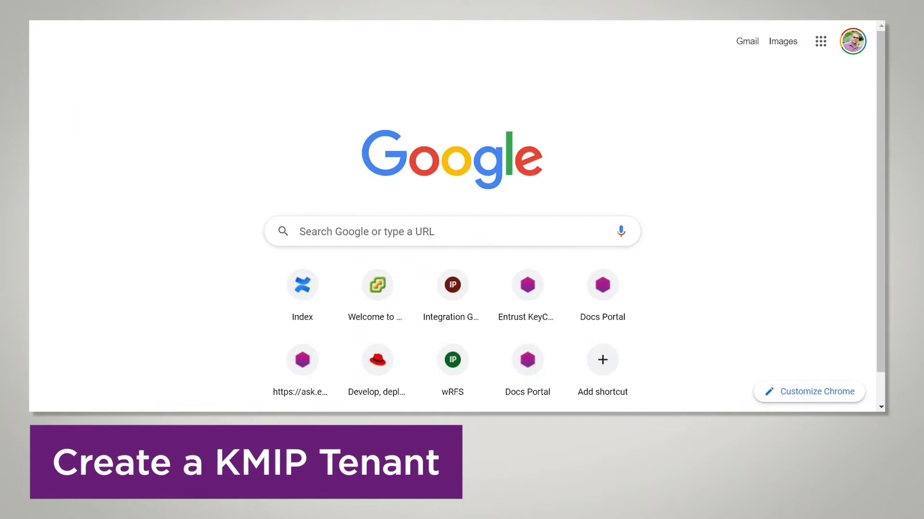
key(ctrl+v)
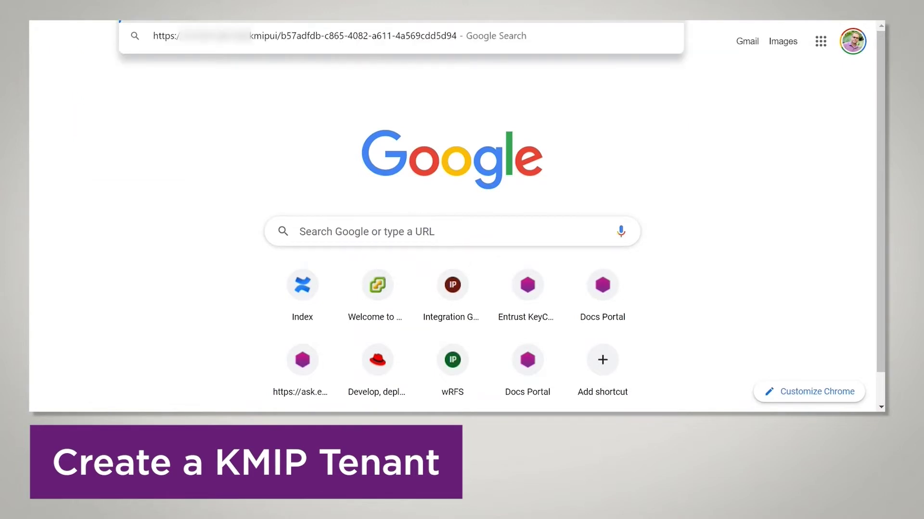
key(Return)
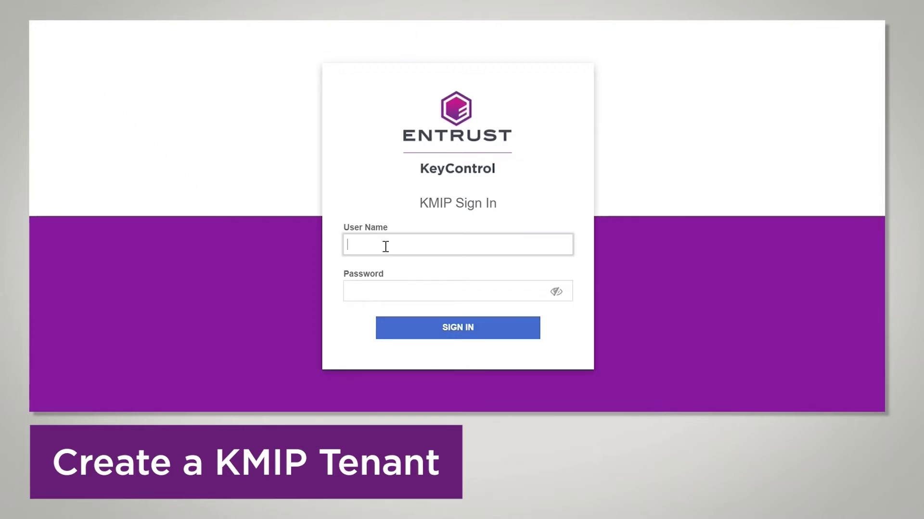
text(administrator)
key(Tab)
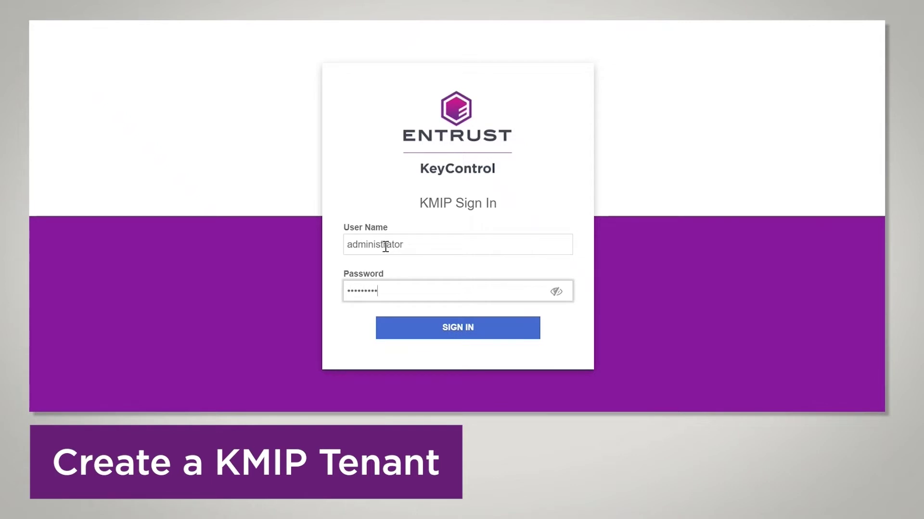
click(445, 328)
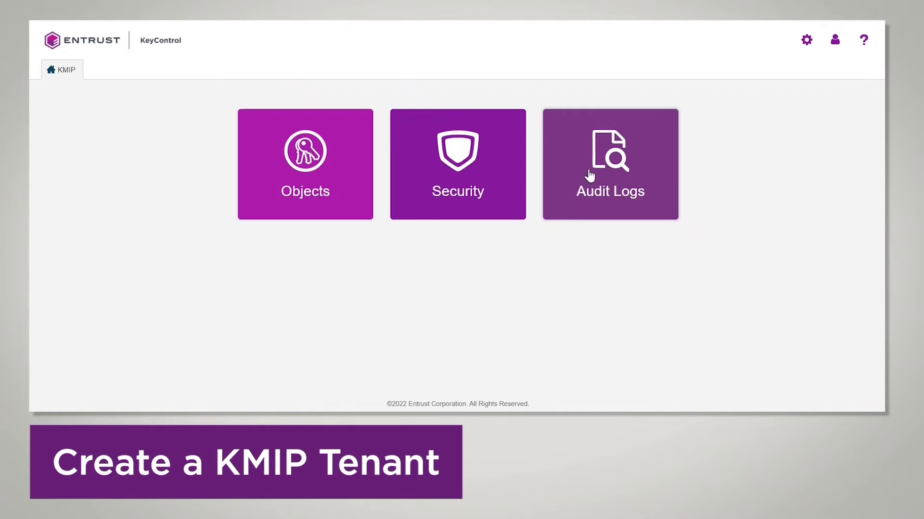
- Check the tenant's Users list under Security, then close it to return to KMIP home
click(456, 155)
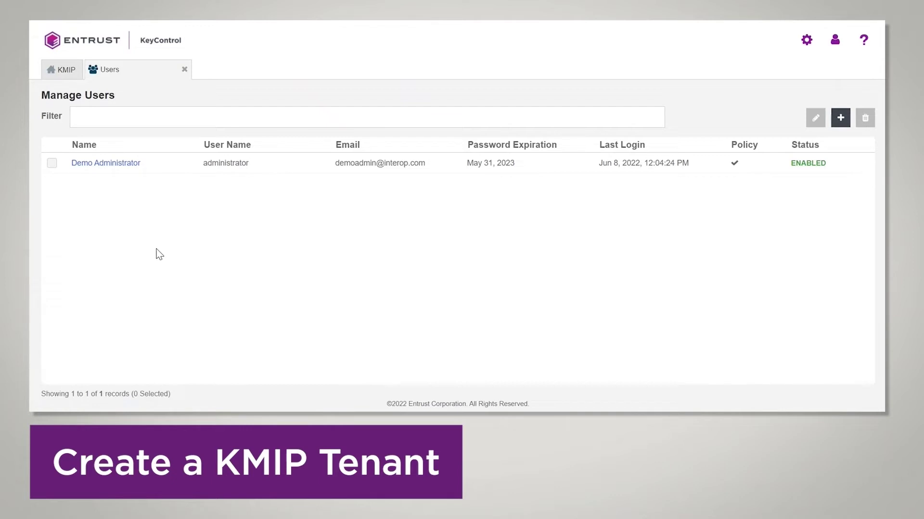
click(185, 70)
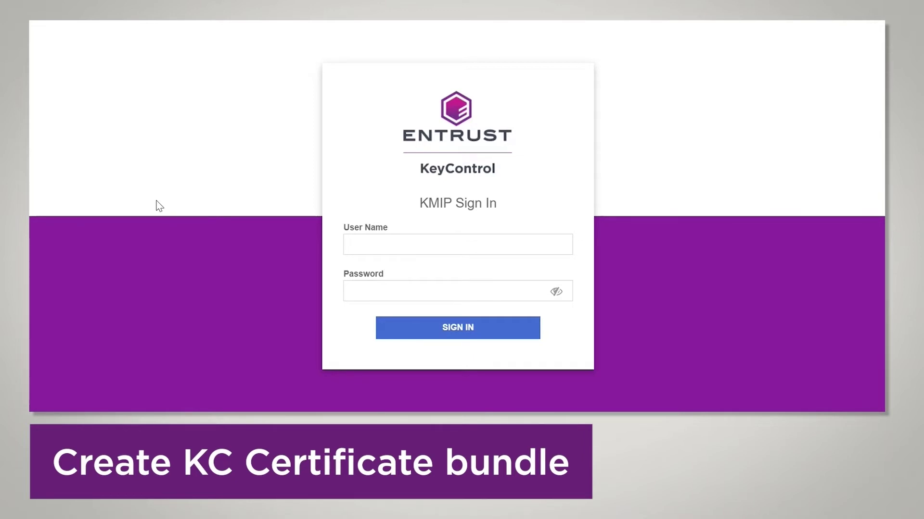
- Sign back in to the tenant portal with the administrator's user name and password
click(380, 243)
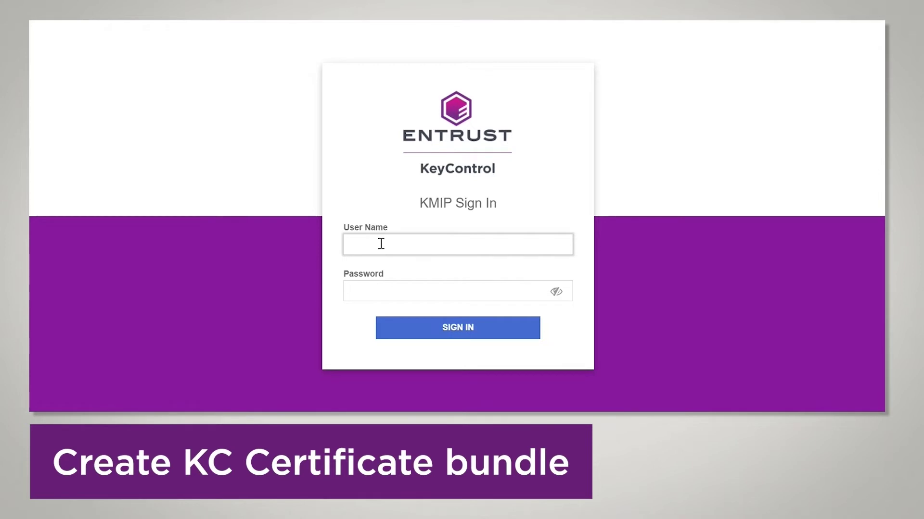
text(administrator)
key(Tab)
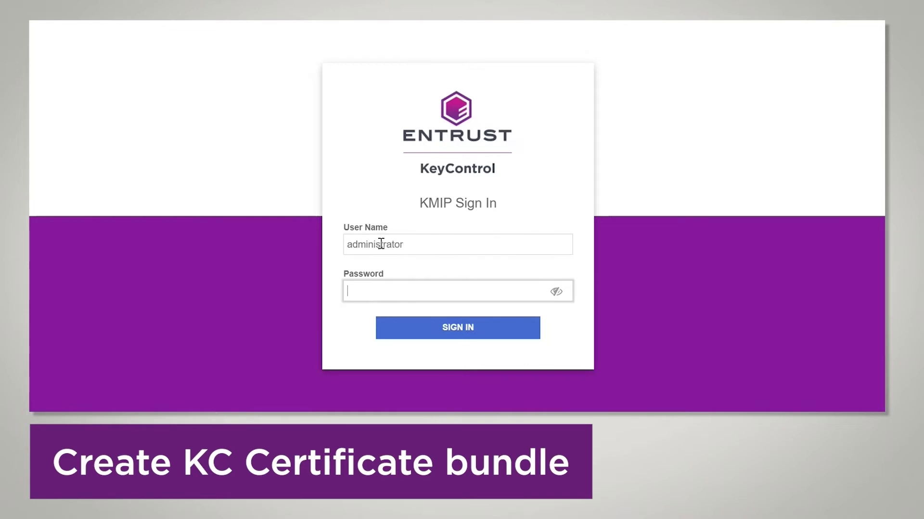
text(•••••••••••)
key(Return)
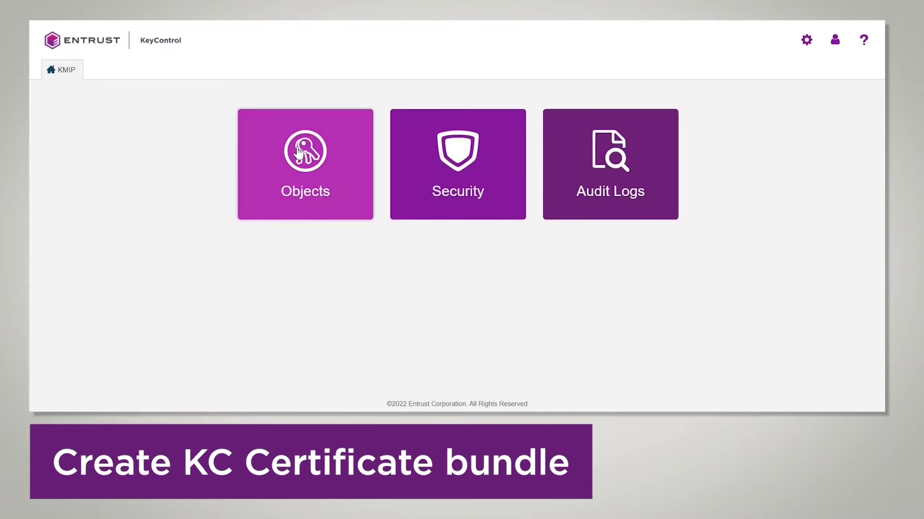
- Under Security > Client Certificates, start a new certificate named vCenterDemo
click(465, 172)
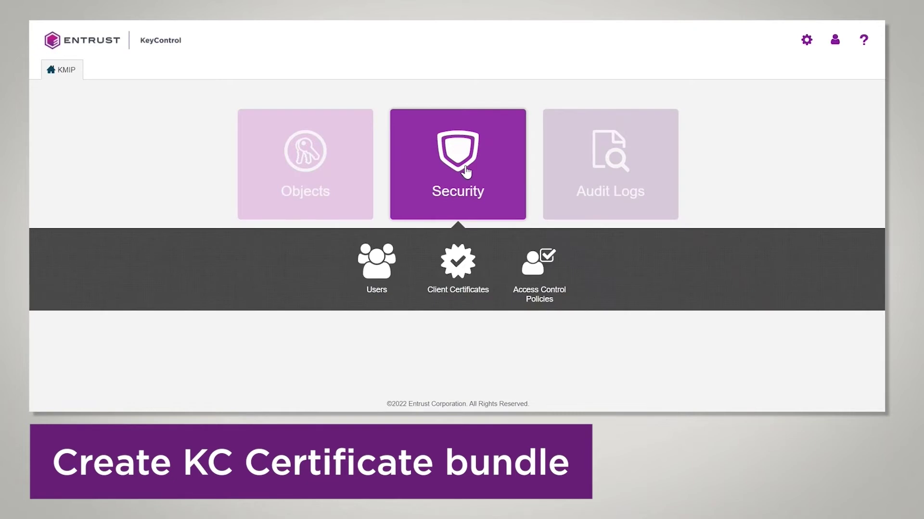
click(460, 263)
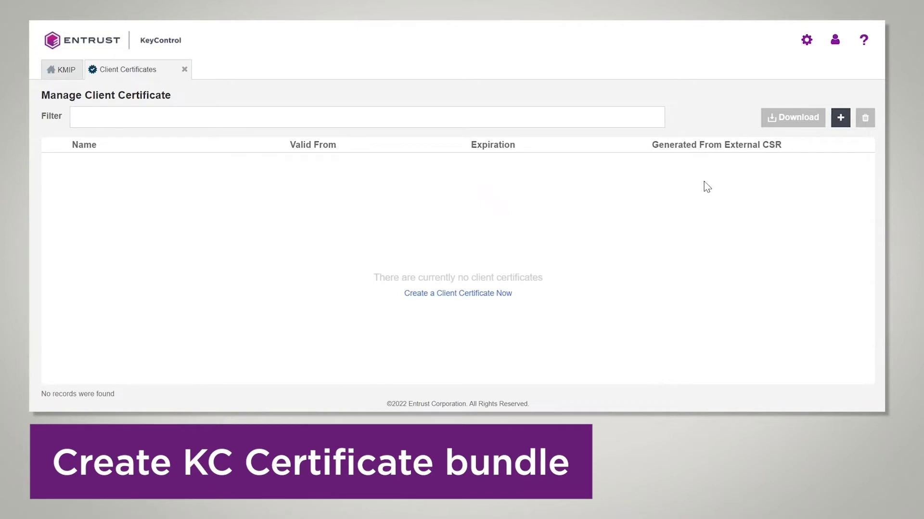
click(840, 120)
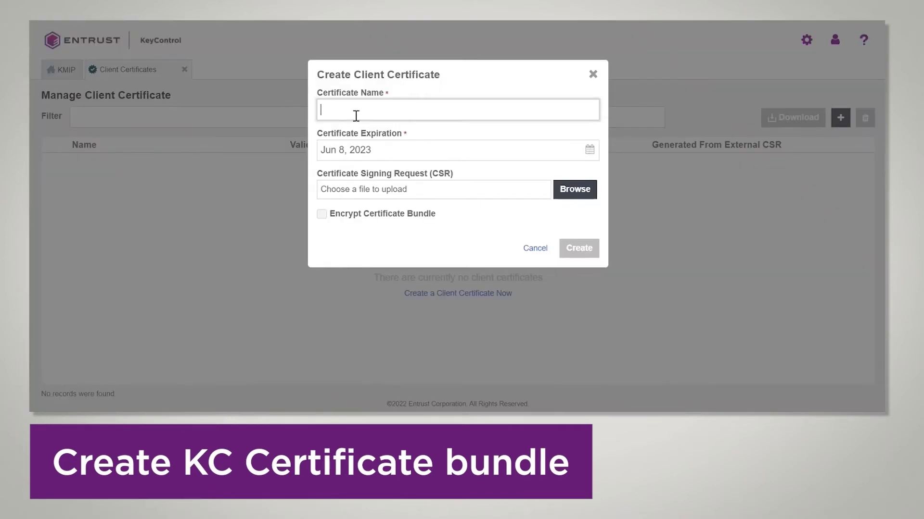
text(vCenterDemo)
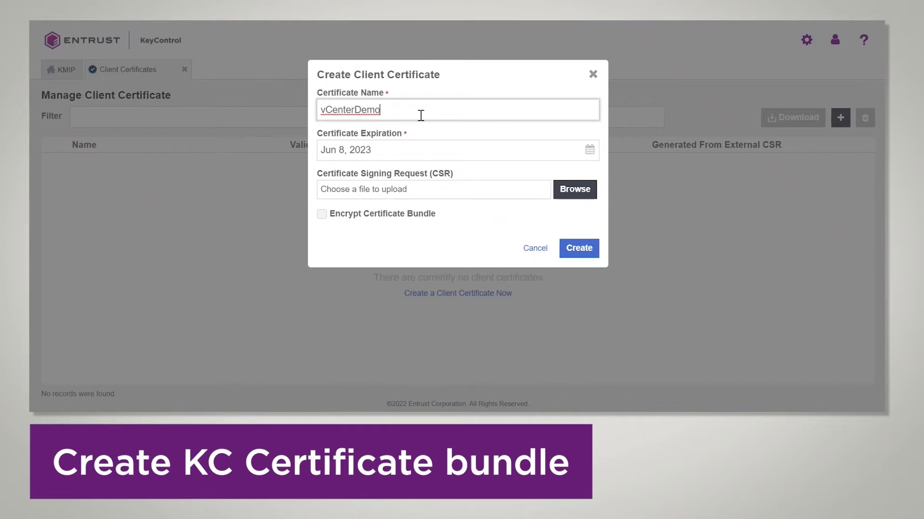
- Create the vCenterDemo certificate, download its zip bundle, and open the downloaded zip
click(580, 249)
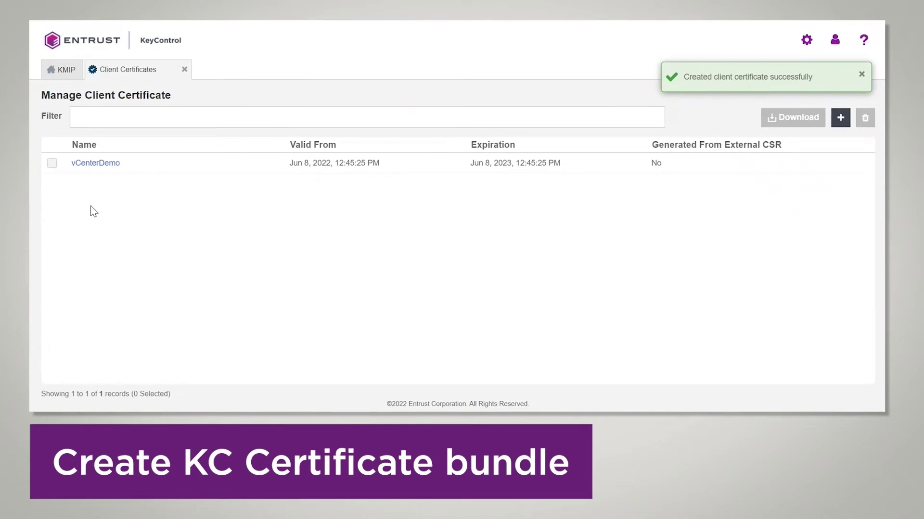
click(95, 164)
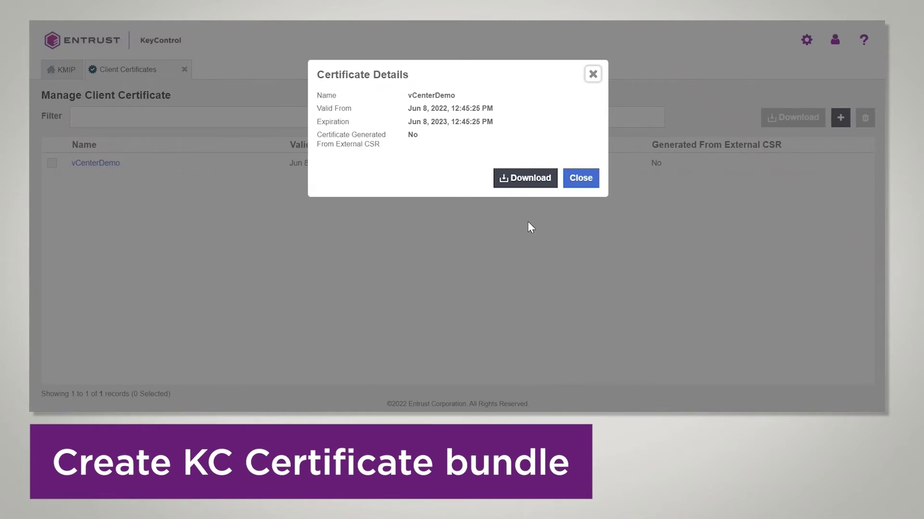
click(529, 179)
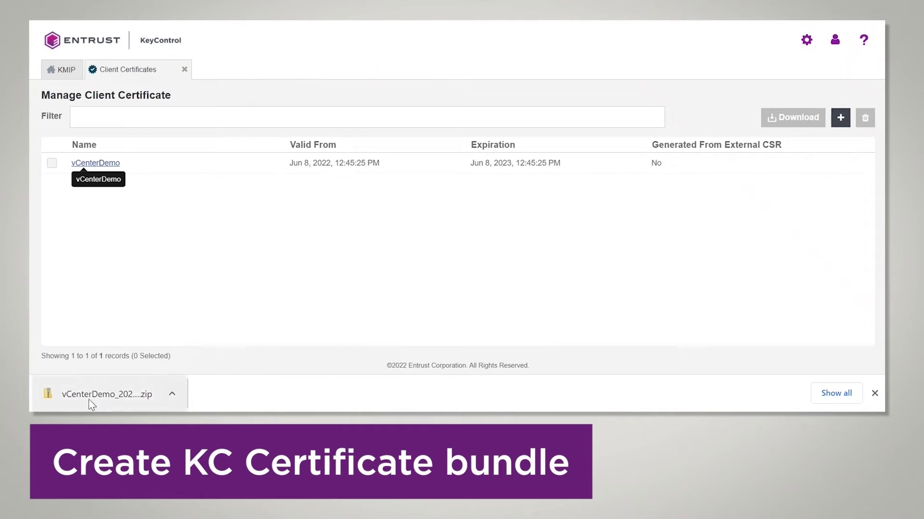
click(90, 398)
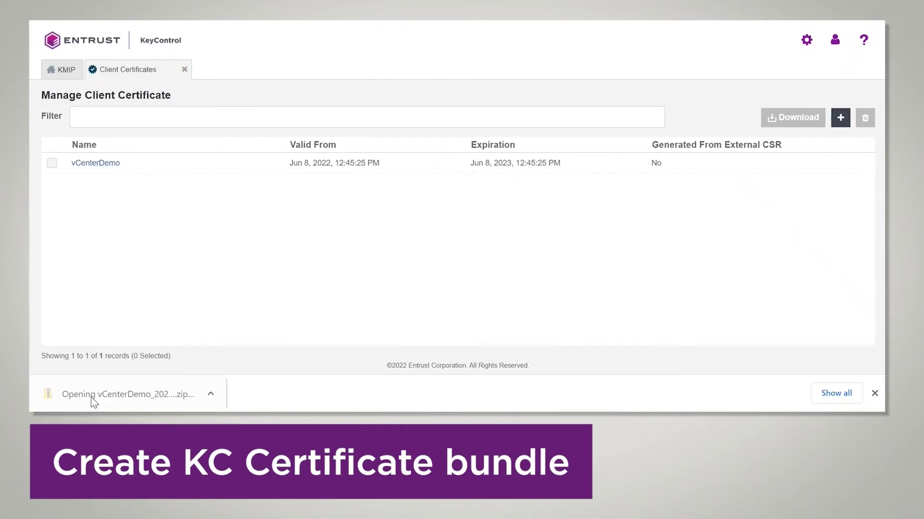
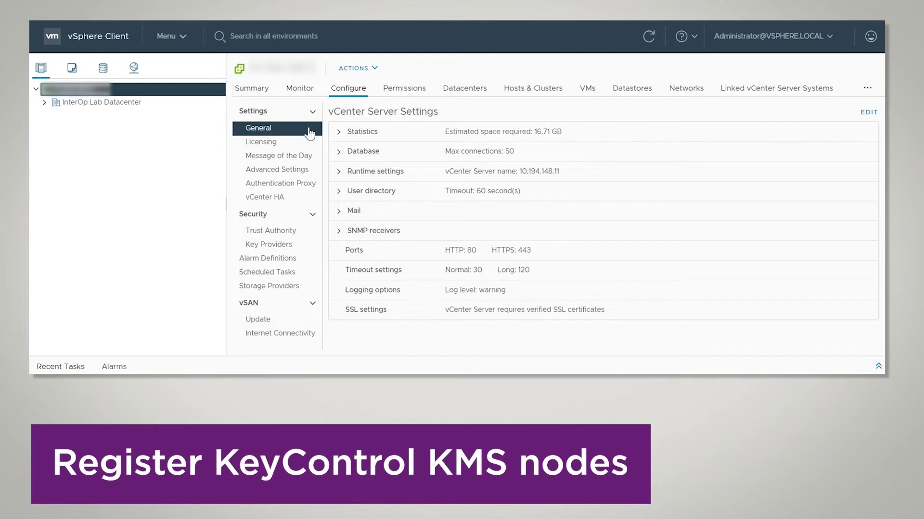
- Begin a new standard key provider named KeyControl from the Key Providers page
click(267, 247)
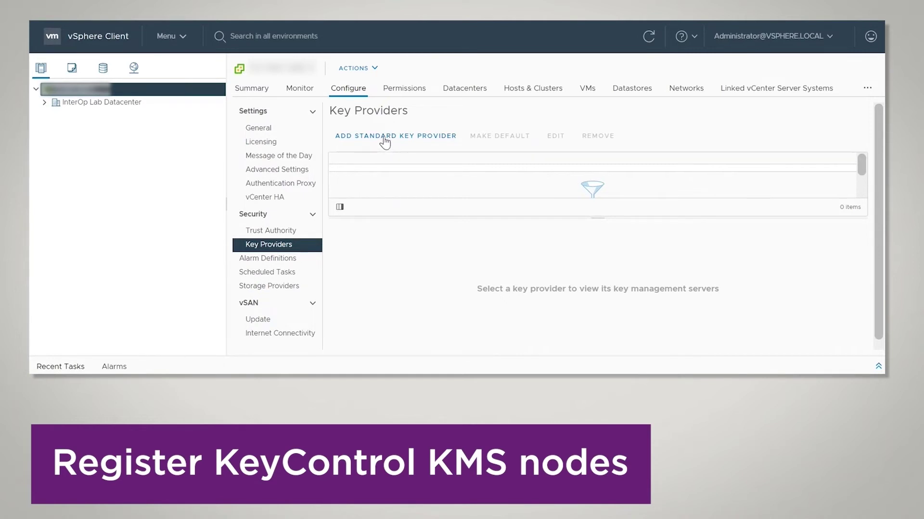
click(384, 138)
click(406, 132)
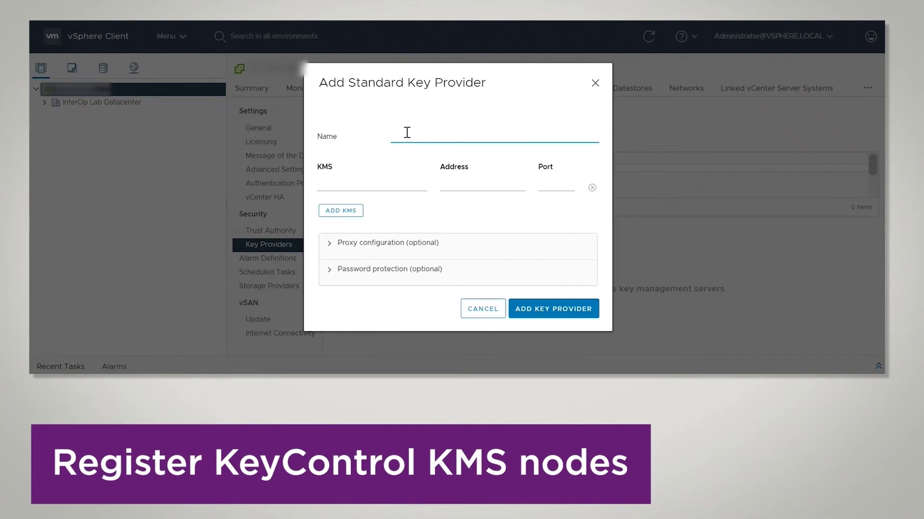
text(KeyControl)
- Enter the first KMS server, Node 1, with its address and port 5696
click(360, 179)
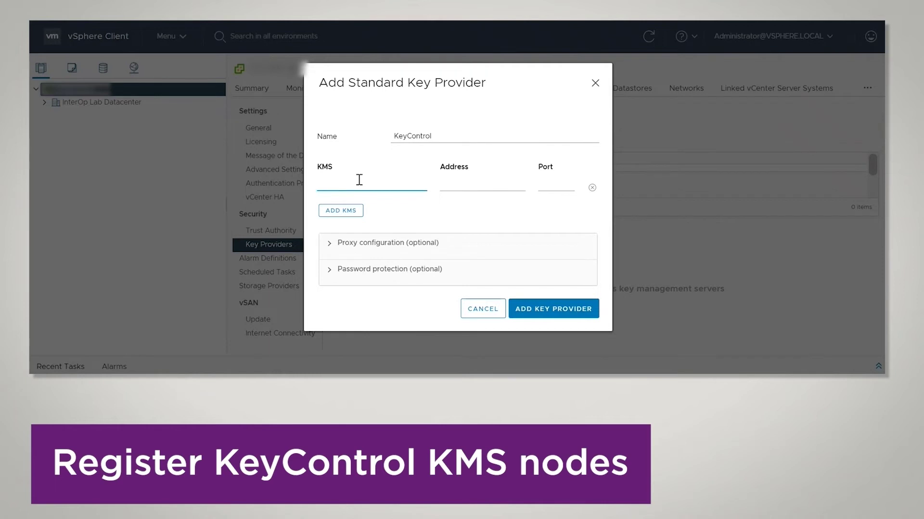
text(Node 1)
key(Tab)
key(ctrl+v)
text(0.0.10)
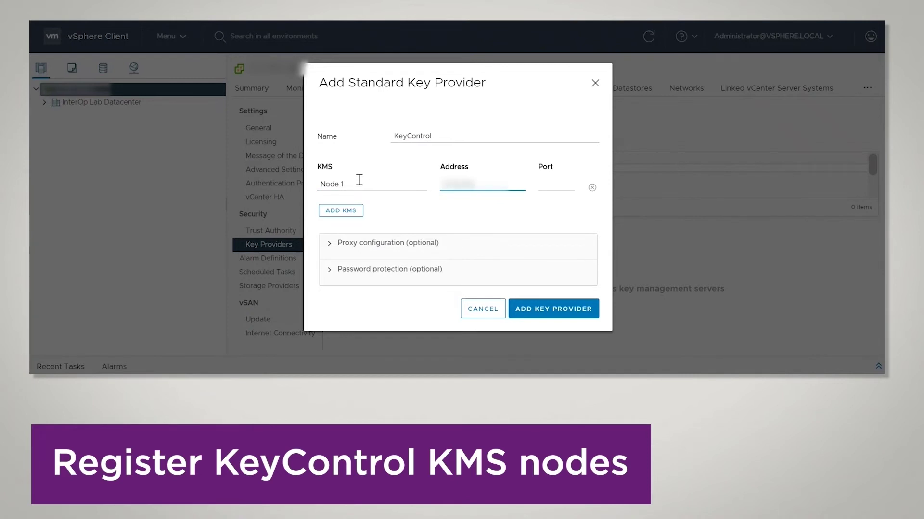
key(Tab)
text(56)
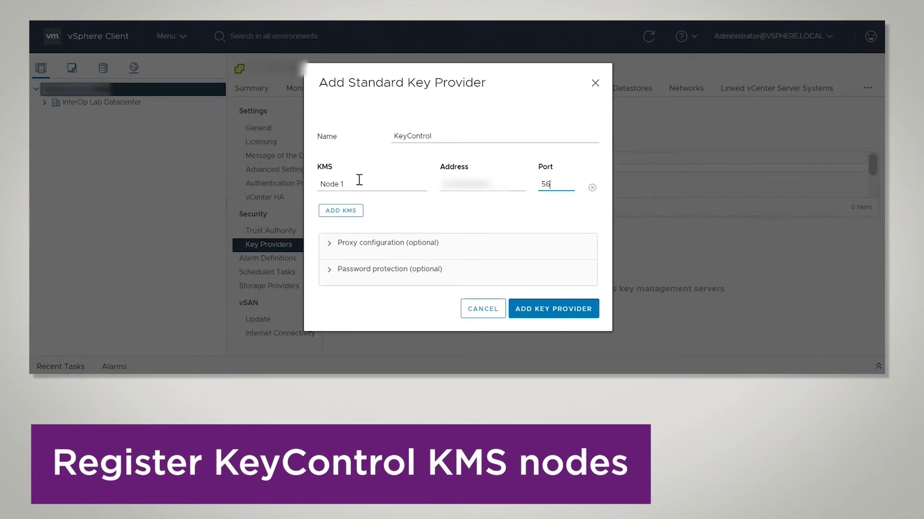
text(96)
- Add a second KMS server, Node 2, with its address and port 5696
click(323, 213)
click(339, 198)
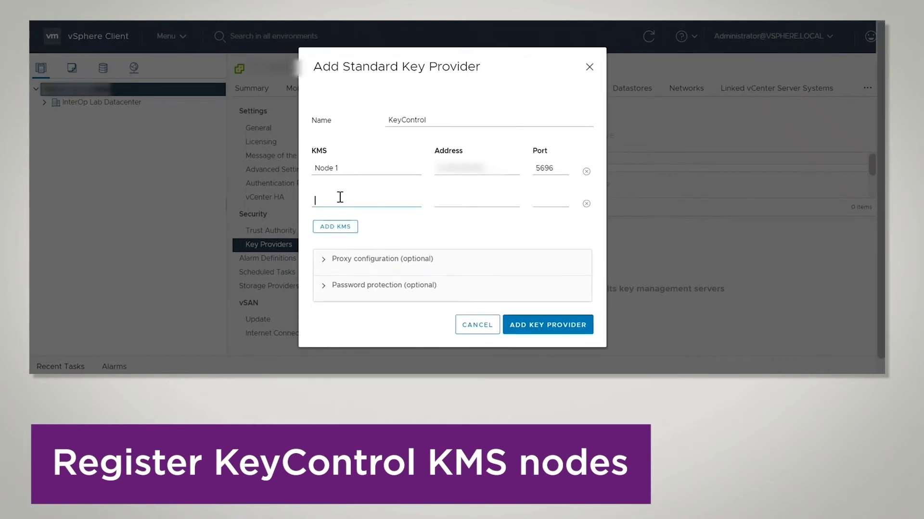
text(Node 2)
key(Tab)
text(10.0.1)
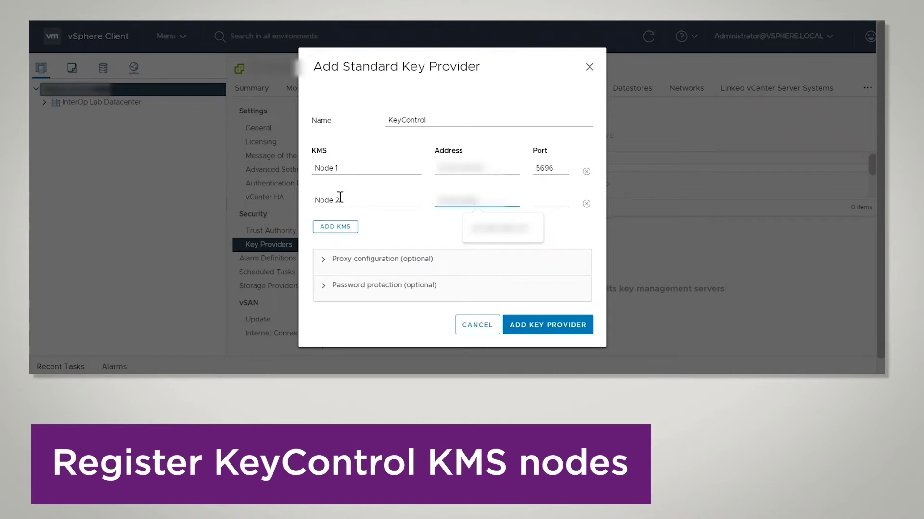
text(.1)
key(Tab)
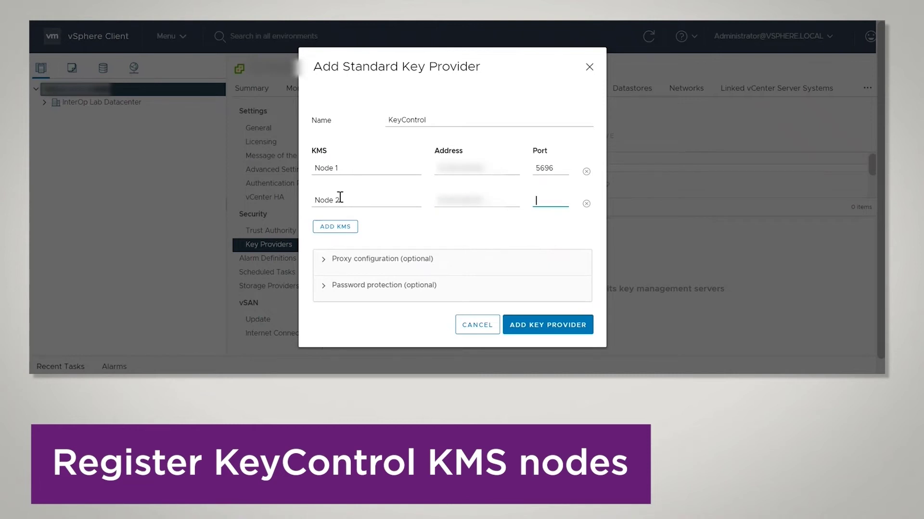
text(5696)
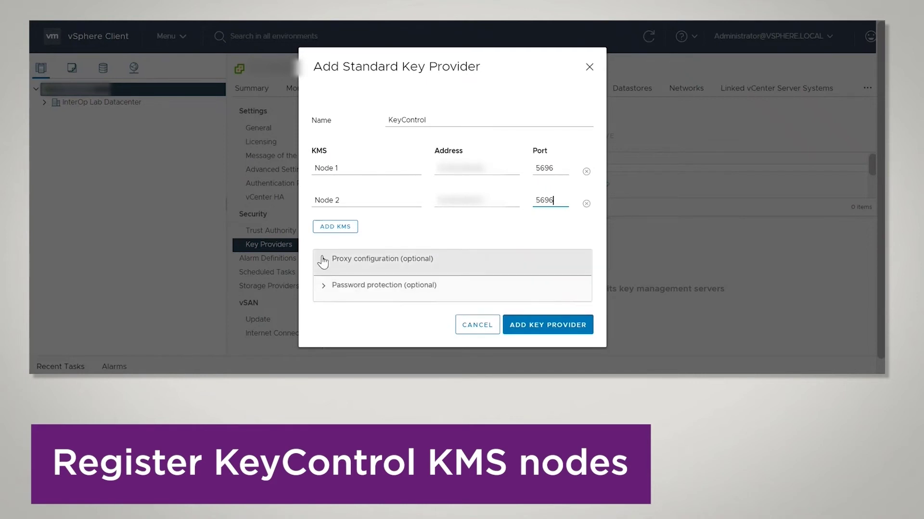
- Add KeyControl, trust the Node 1 and Node 2 certificates, and show its KMS servers
click(541, 330)
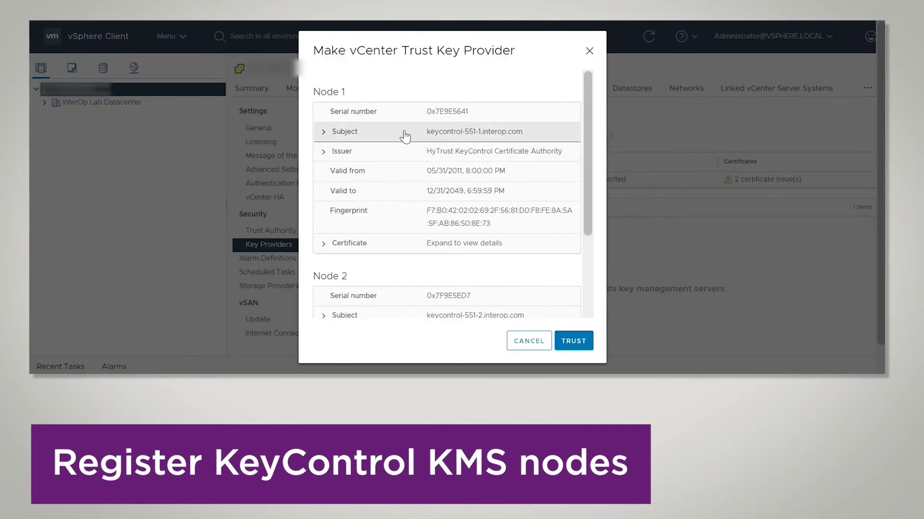
scroll(435, 202, down, 3)
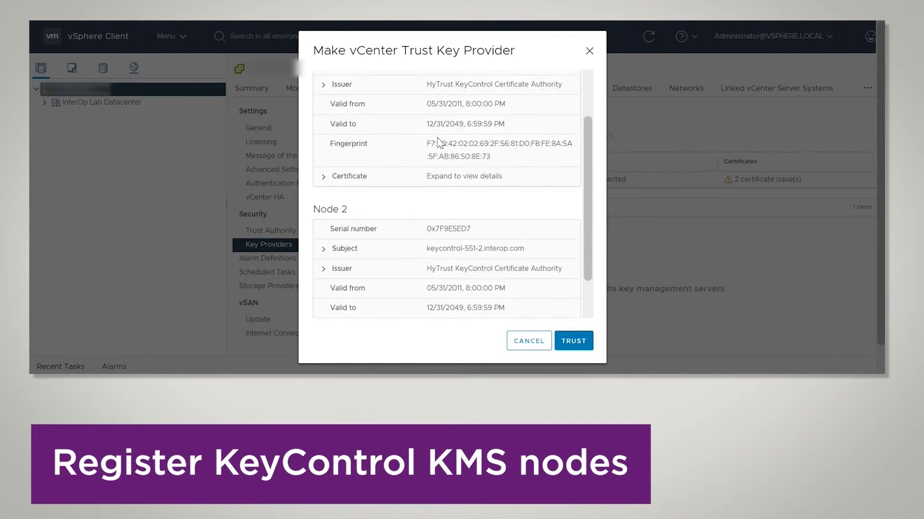
scroll(435, 286, up, 3)
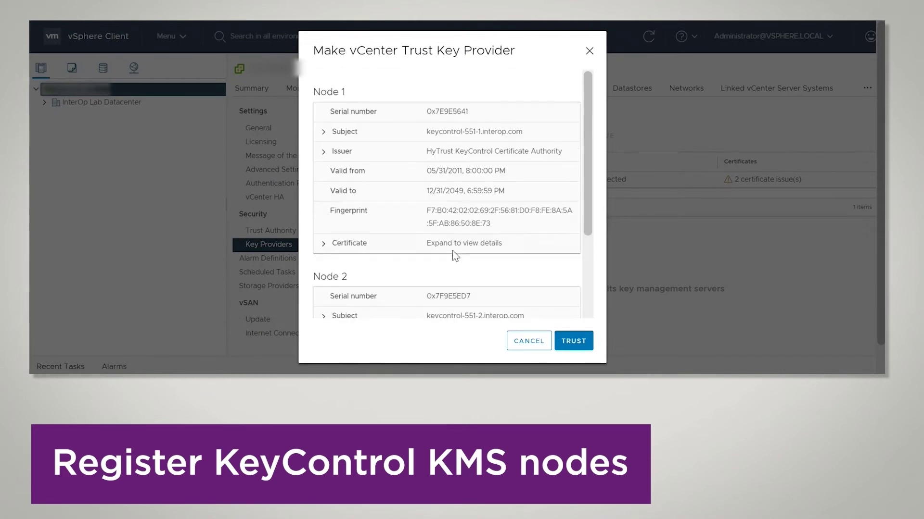
click(577, 343)
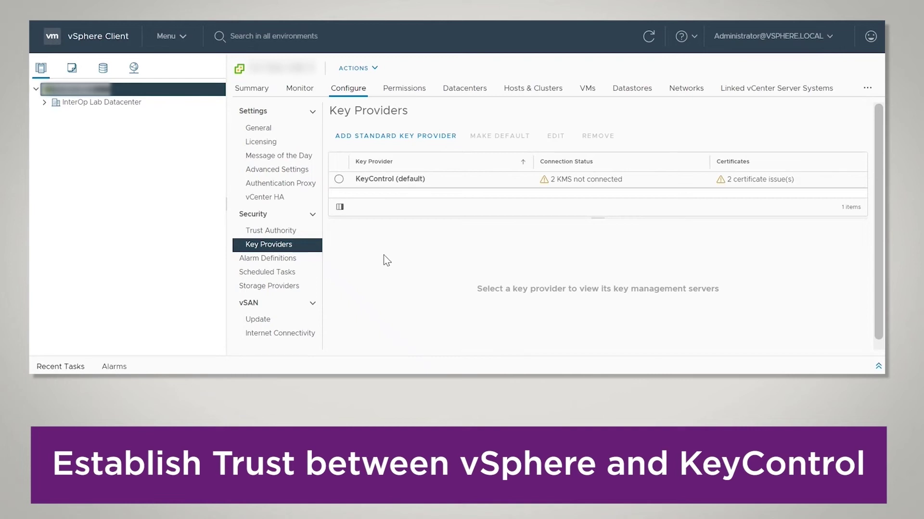
click(342, 175)
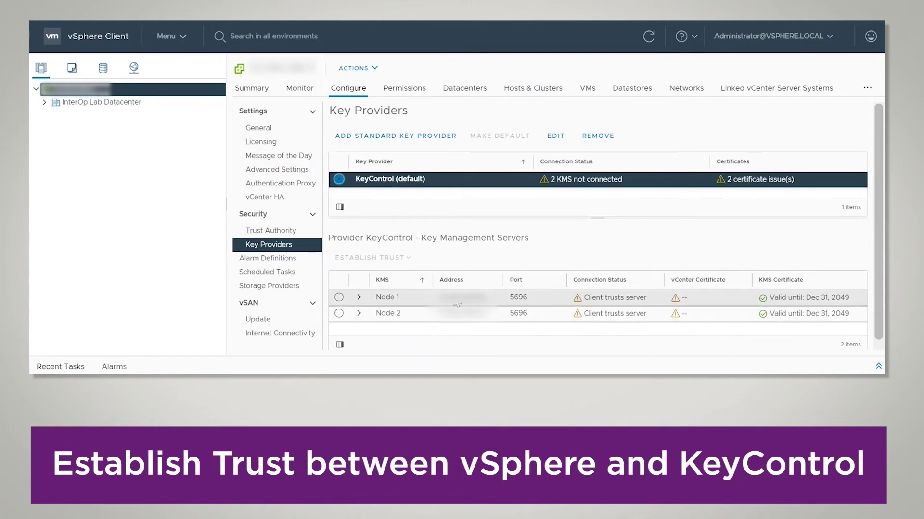
- Select Node 1 and choose Establish Trust > Make KMS trust vCenter
click(339, 298)
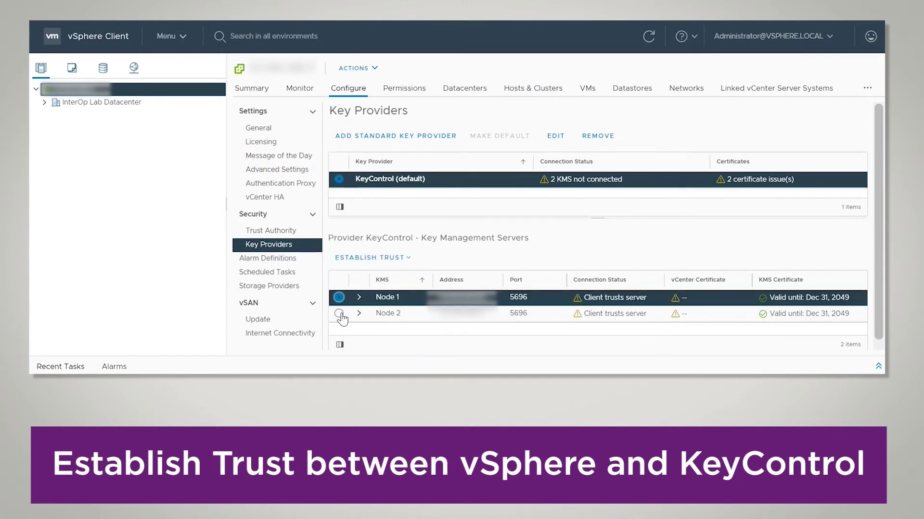
click(362, 260)
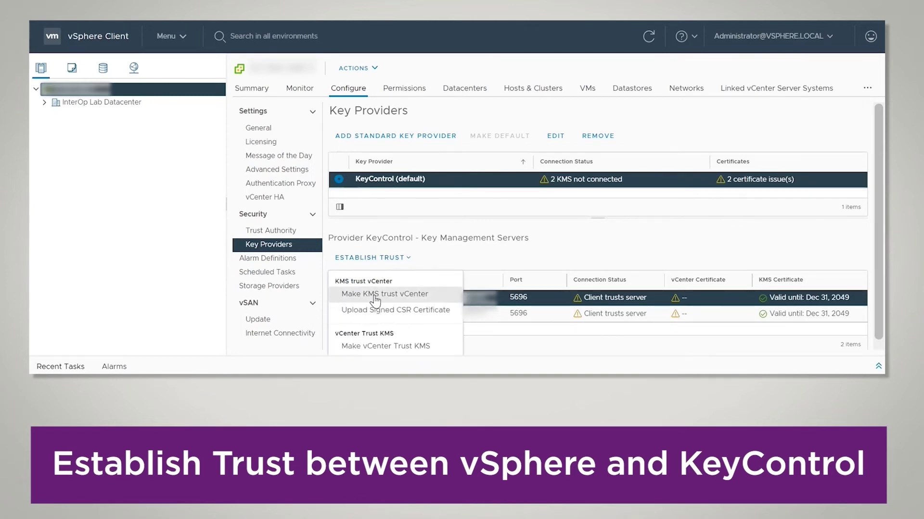
click(376, 296)
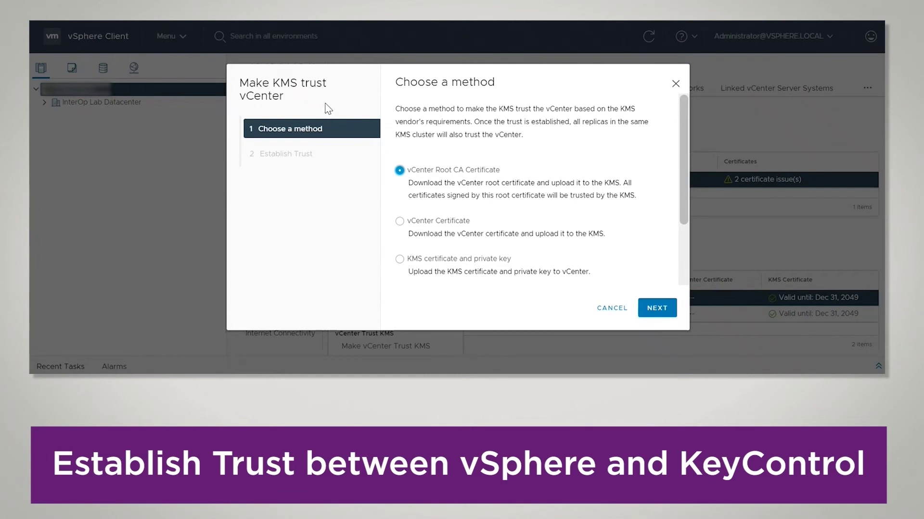
- Pick 'KMS certificate and private key' as the trust method and continue to the upload step
scroll(526, 216, down, 3)
scroll(525, 214, up, 2)
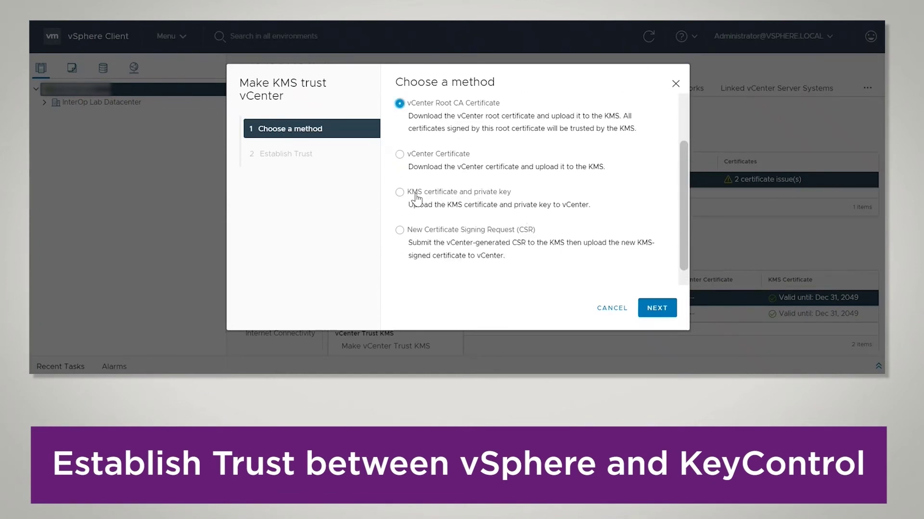
click(399, 193)
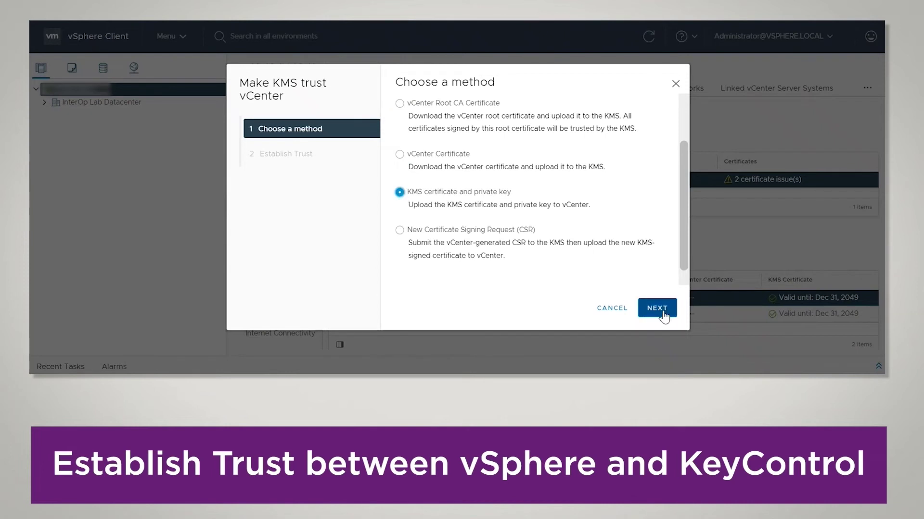
click(663, 309)
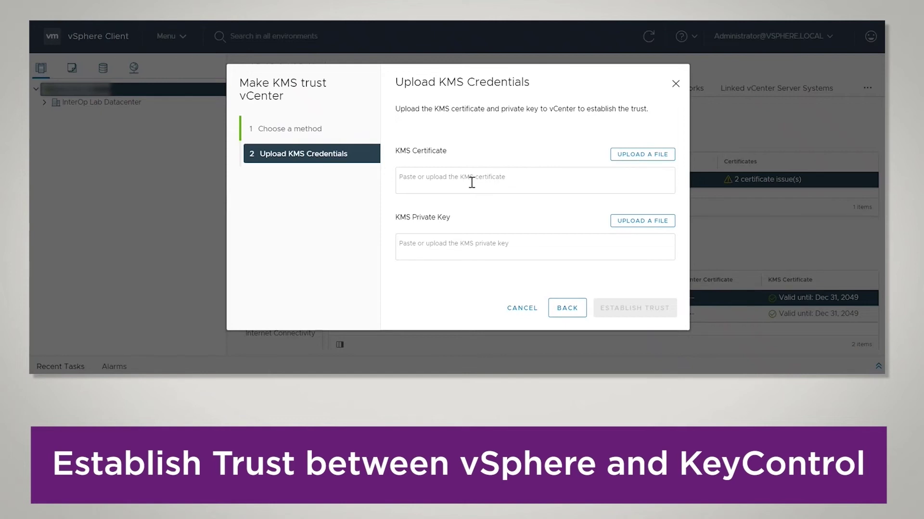
- Upload vCenterDemo.pem as both the KMS certificate and the KMS private key
click(633, 155)
click(77, 103)
double_click(307, 135)
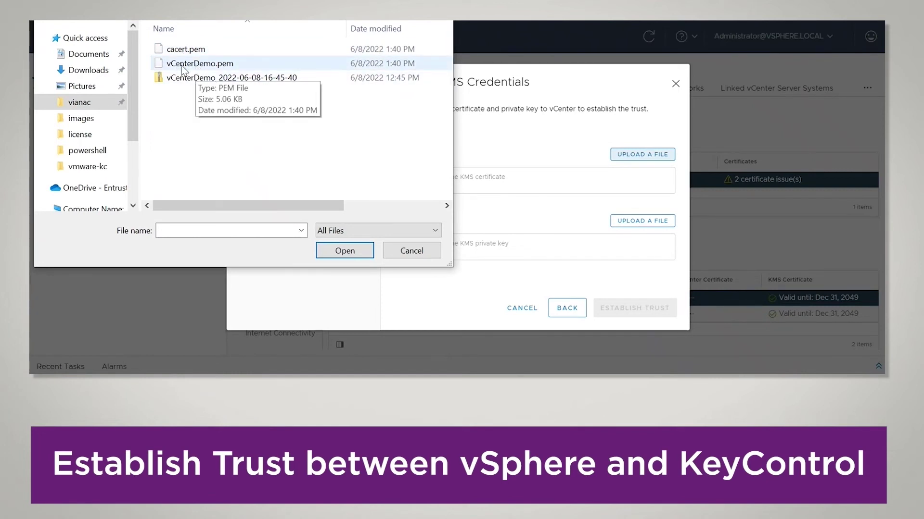
double_click(190, 64)
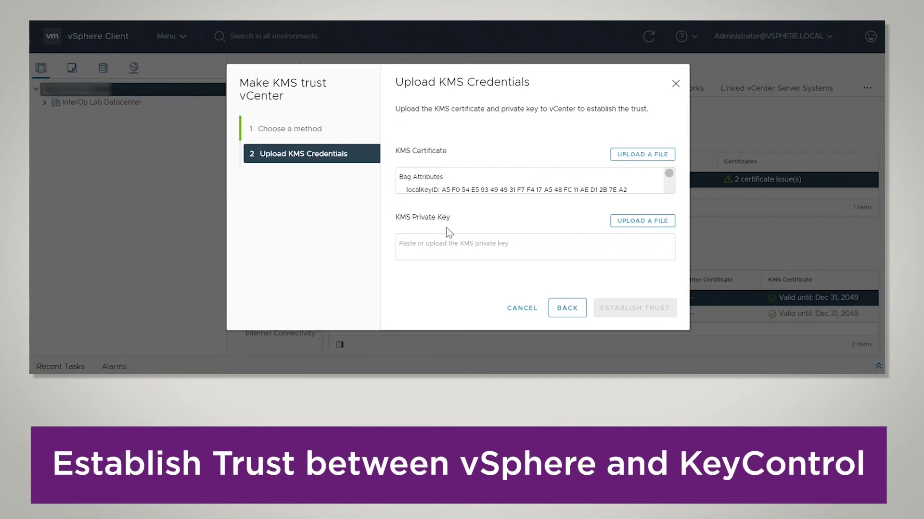
click(660, 222)
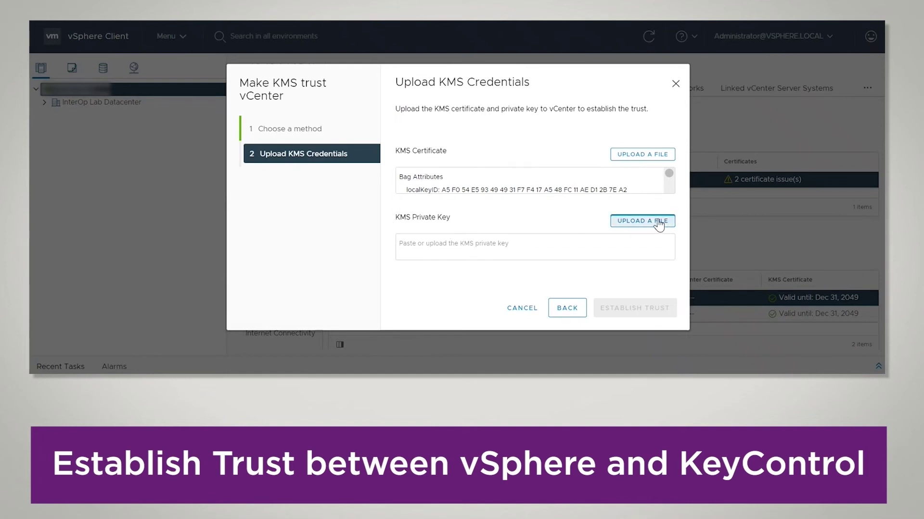
double_click(200, 63)
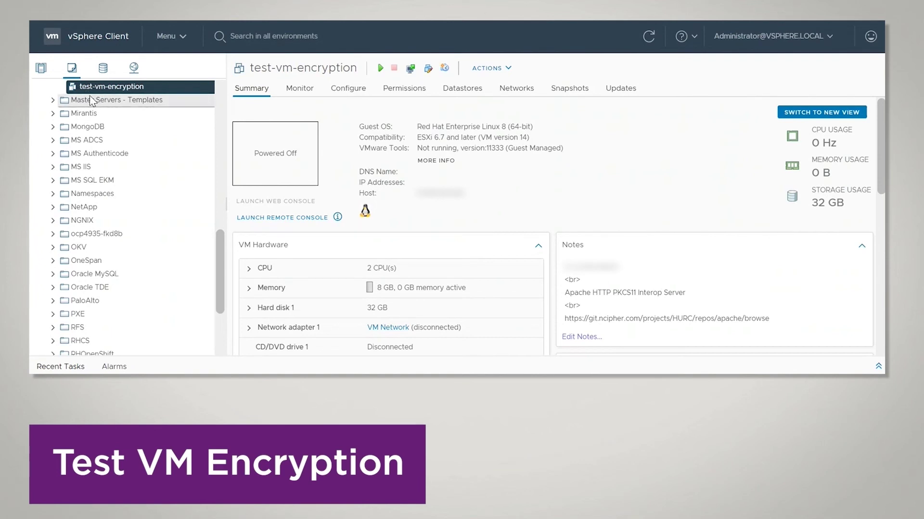
- Set test-vm-encryption's VM storage policy to VM Encryption Policy through VM Policies
right_click(99, 87)
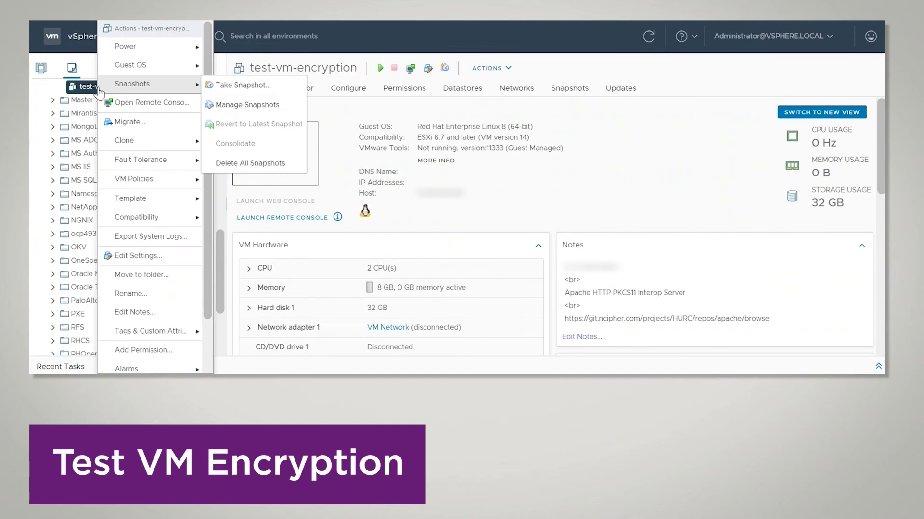
mouse_move(136, 183)
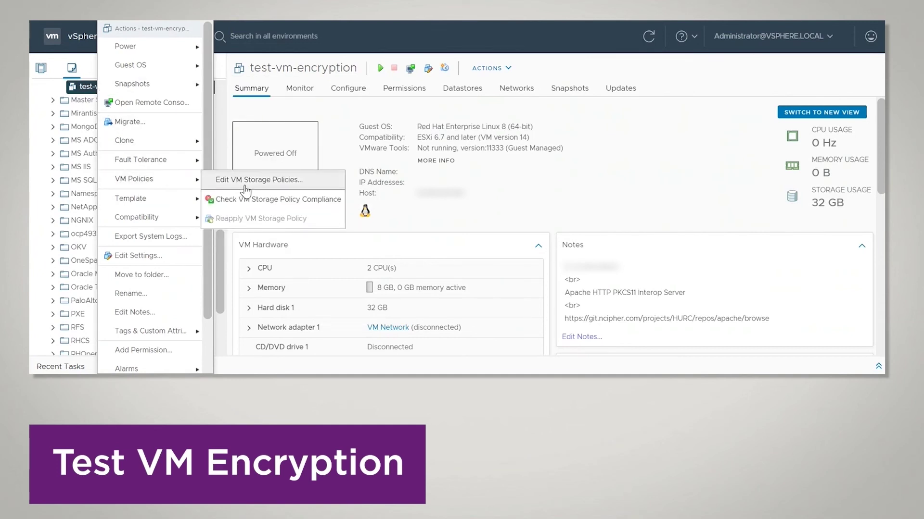
click(270, 181)
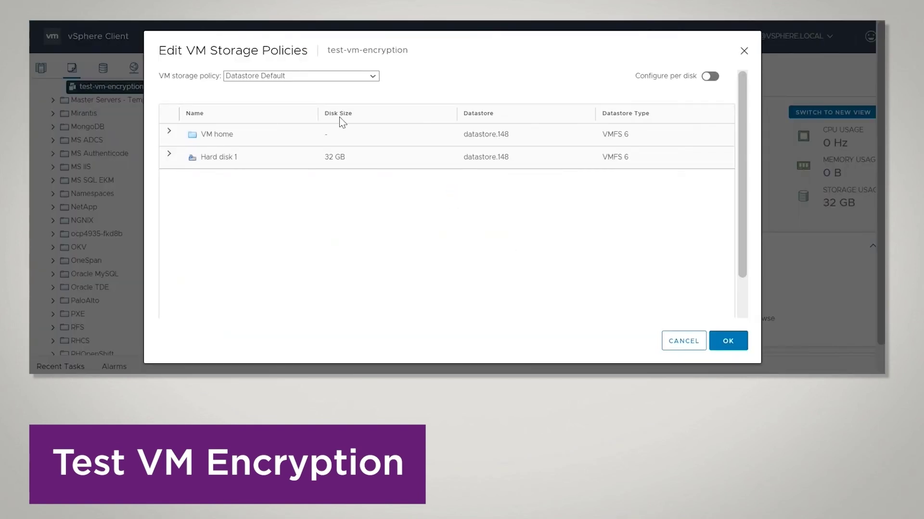
click(271, 77)
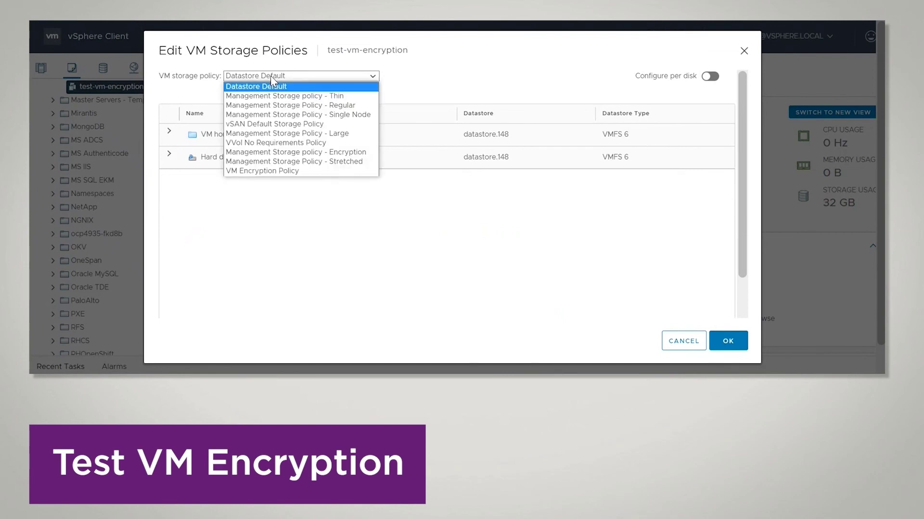
click(272, 172)
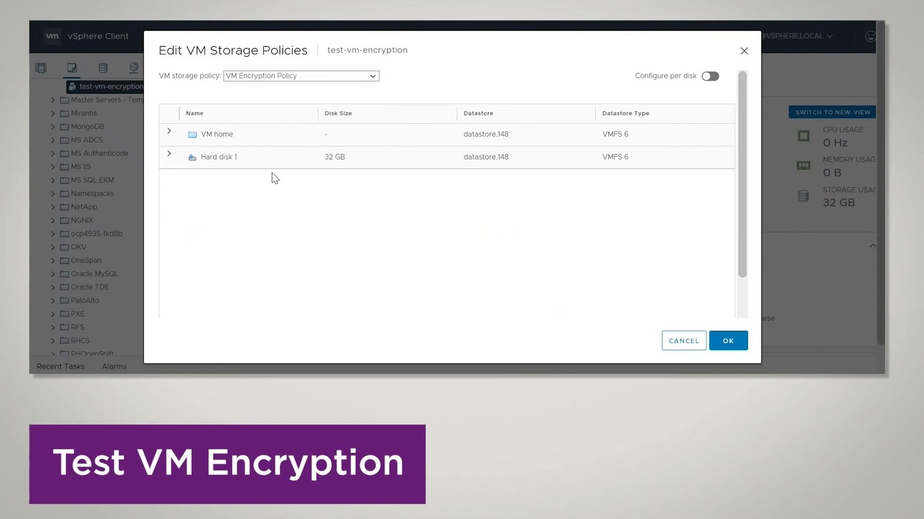
click(741, 342)
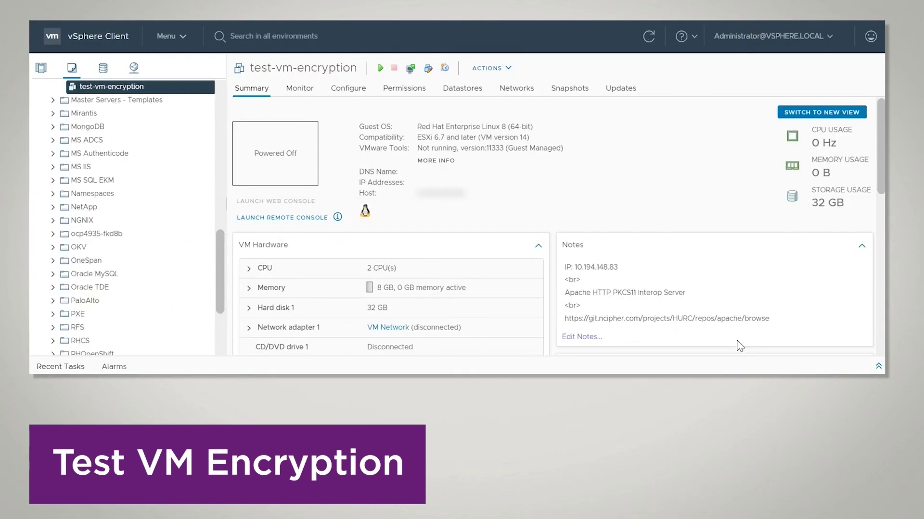
- Expand Recent Tasks to watch the VM encryption tasks complete
click(877, 368)
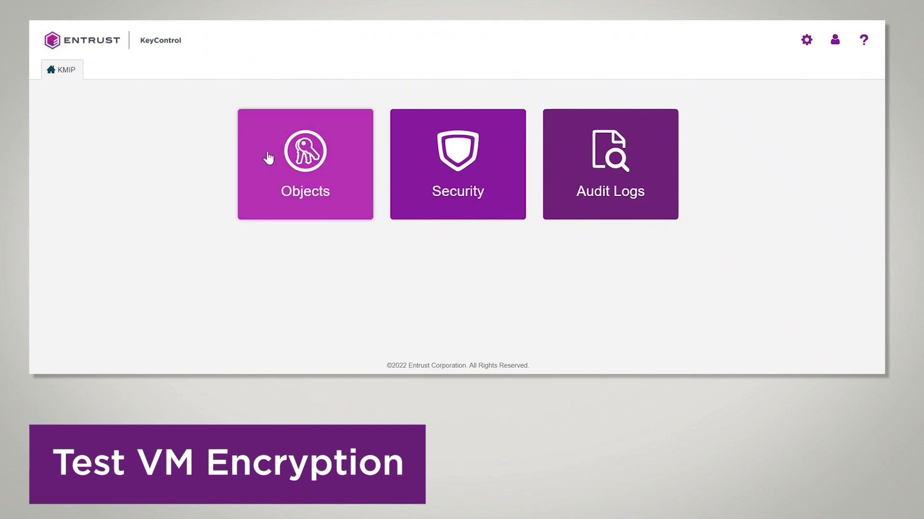
- View the new AES 256-bit symmetric key's details in the KMIP Objects list
click(308, 159)
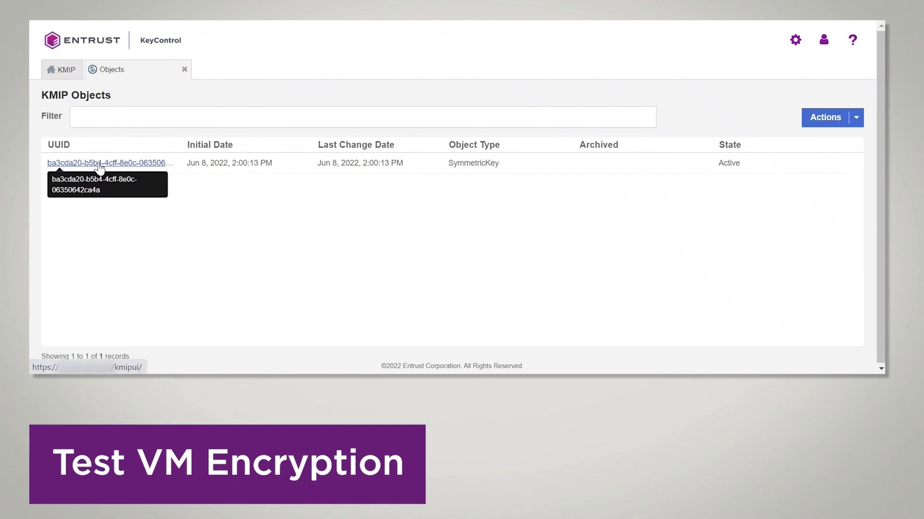
click(101, 165)
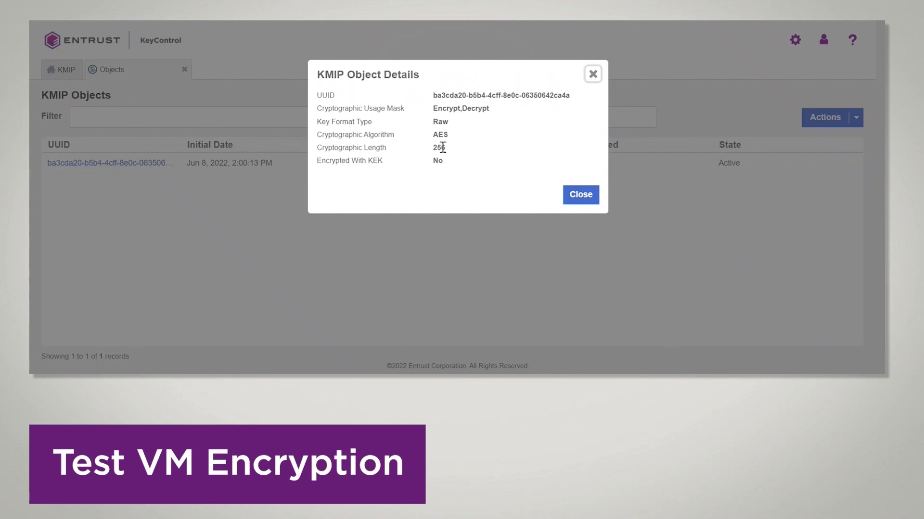
click(577, 196)
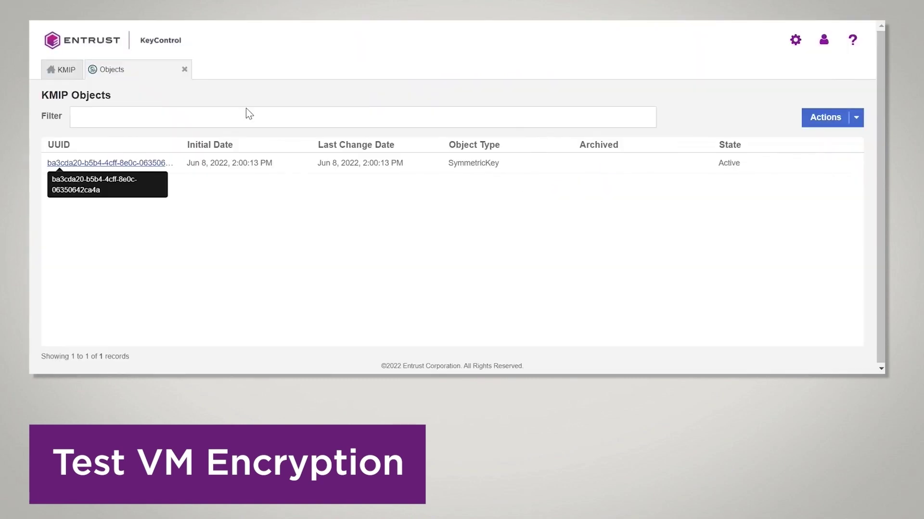
- Open the KMIP Audit Logs listing vCenterDemo's Create and Activate operations
click(68, 73)
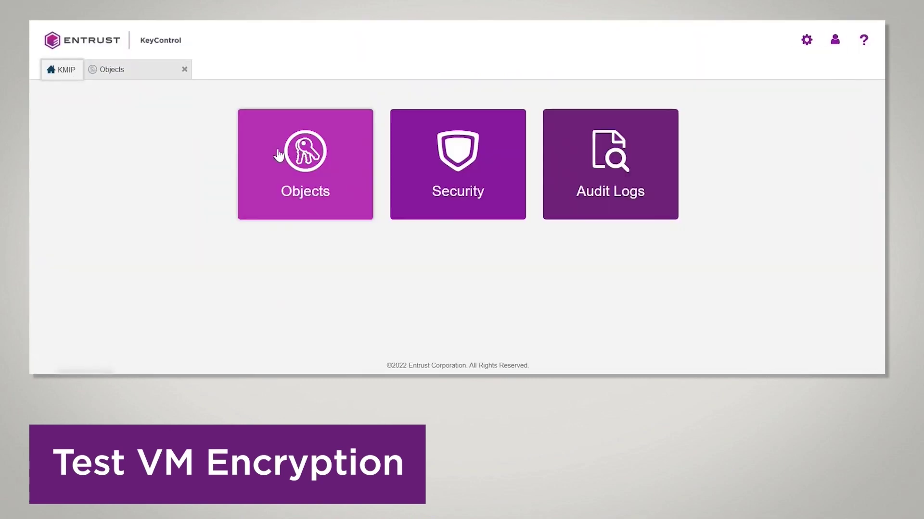
click(600, 166)
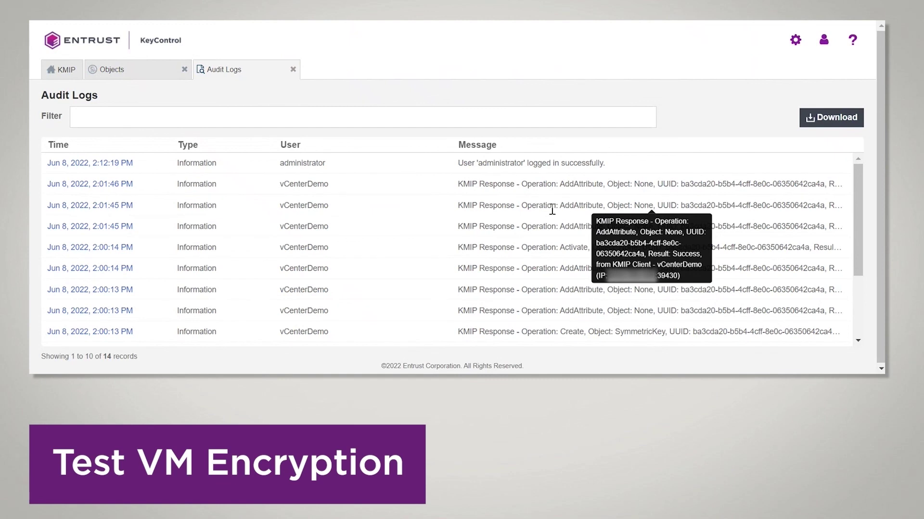
scroll(519, 212, down, 3)
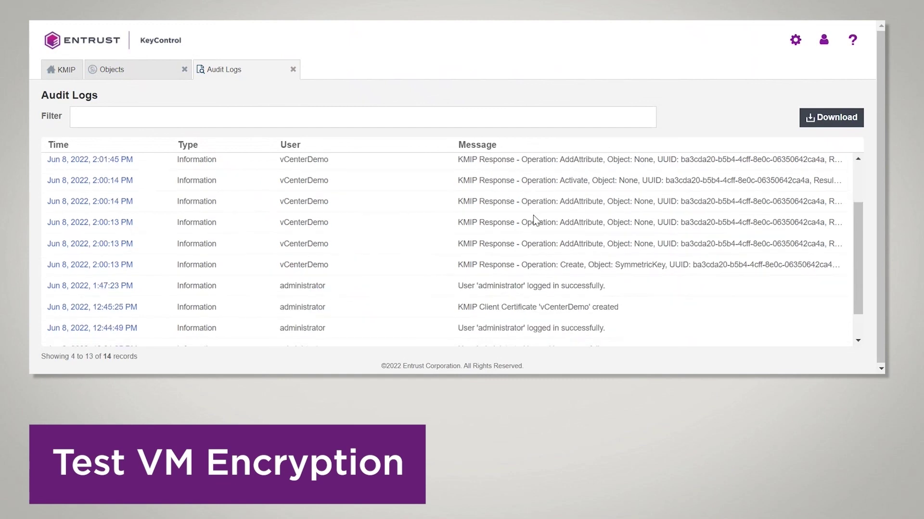